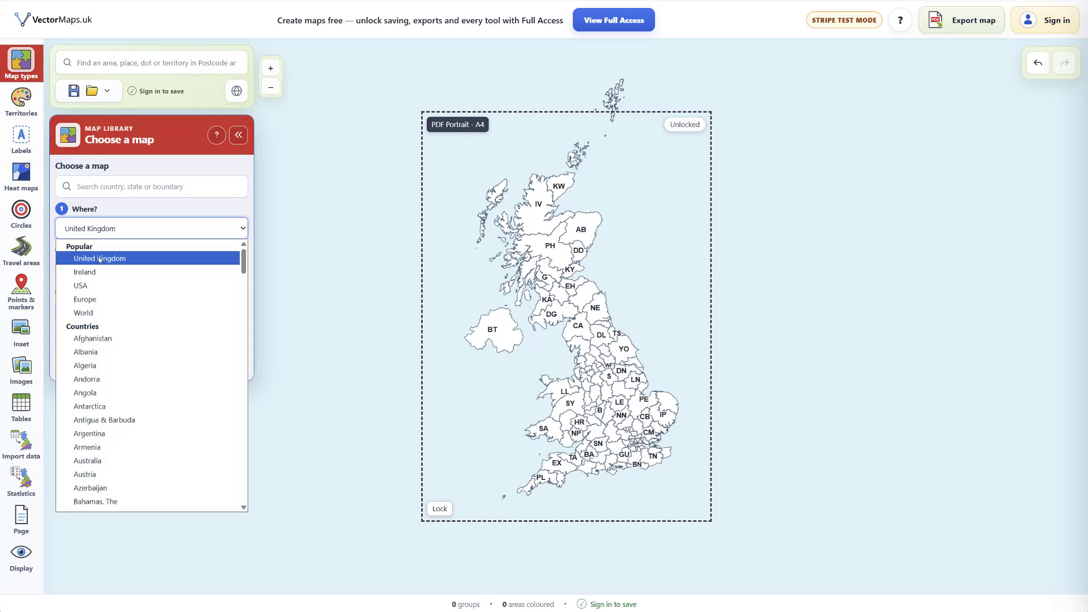
Choose the Postcode districts map of the United Kingdom from the Postcode maps boundary type
left_click(99, 259)
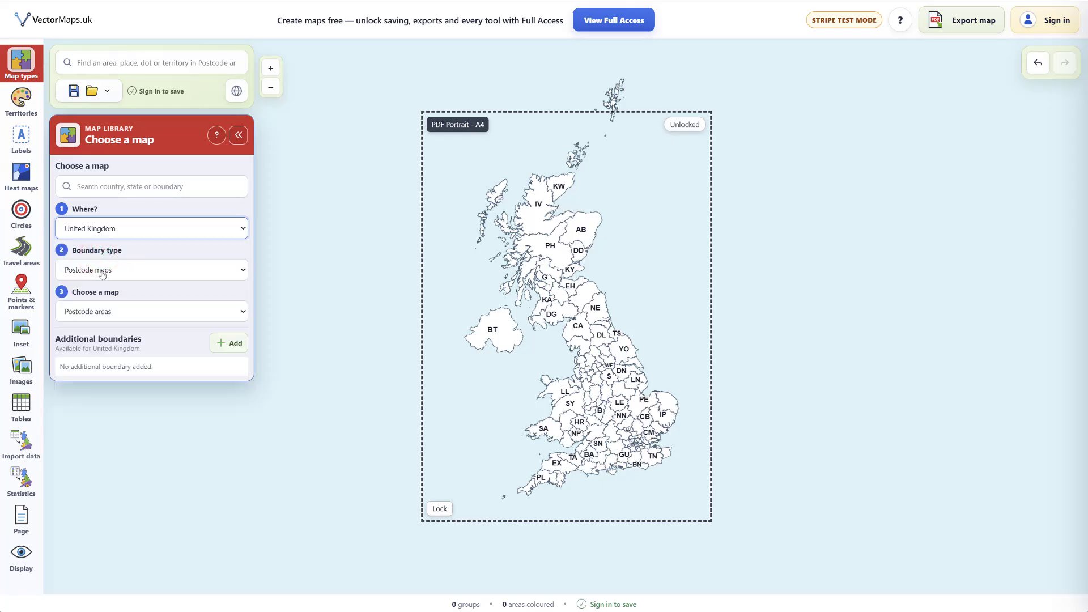
left_click(86, 272)
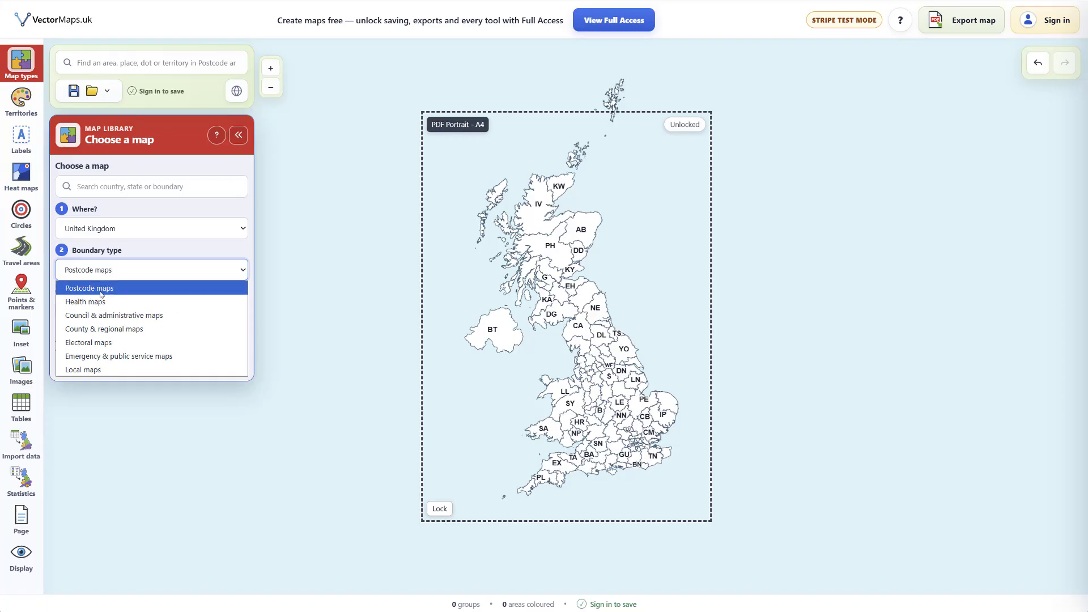
left_click(102, 290)
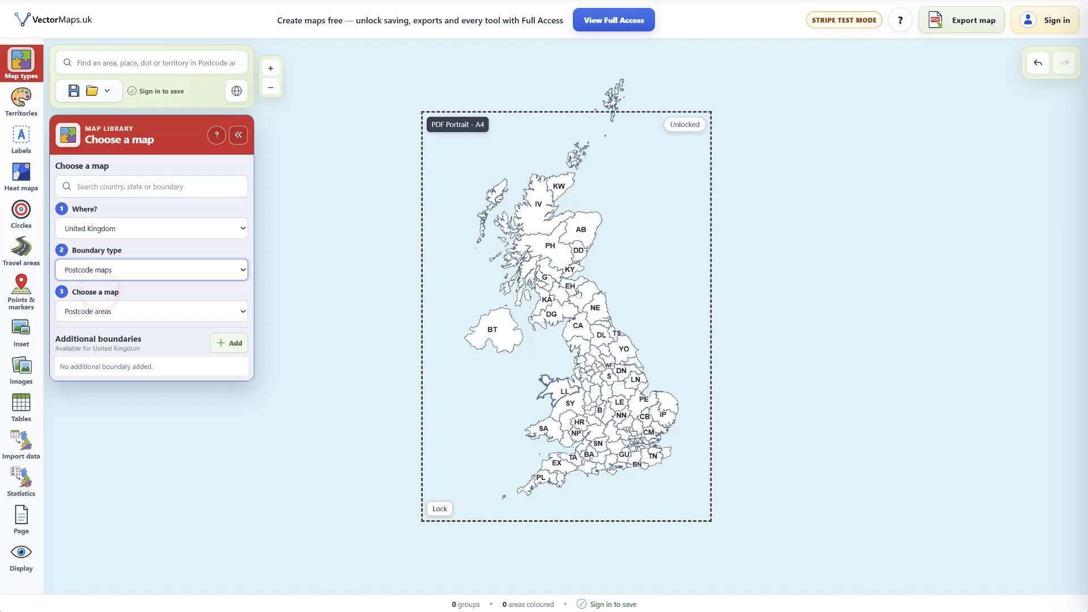
left_click(89, 317)
left_click(105, 355)
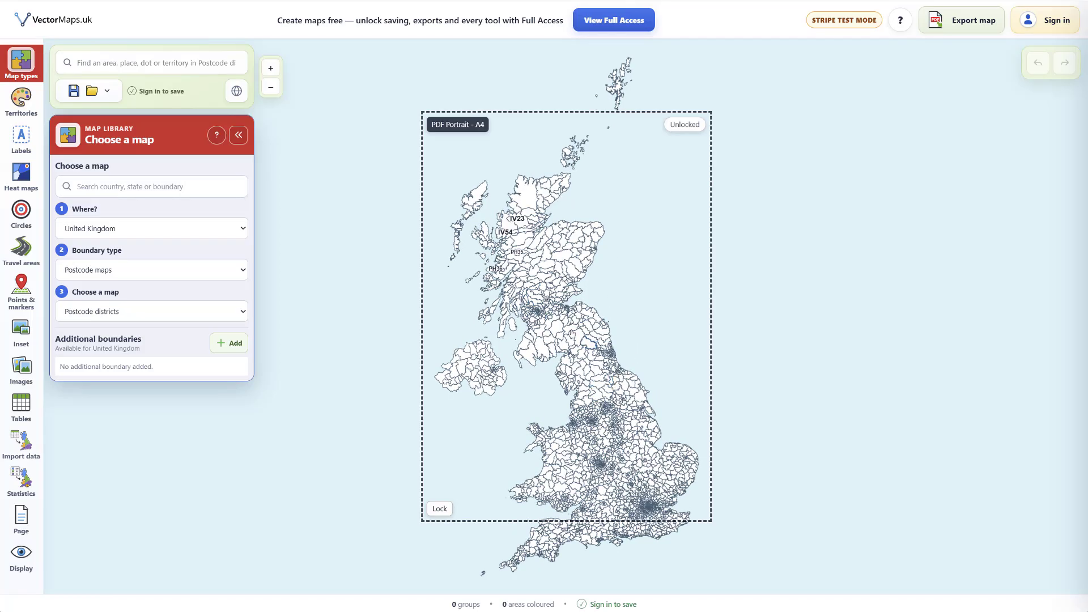
Hide the settlement labels so the map shows only the postcode district labels
scroll(594, 373, "up", 8)
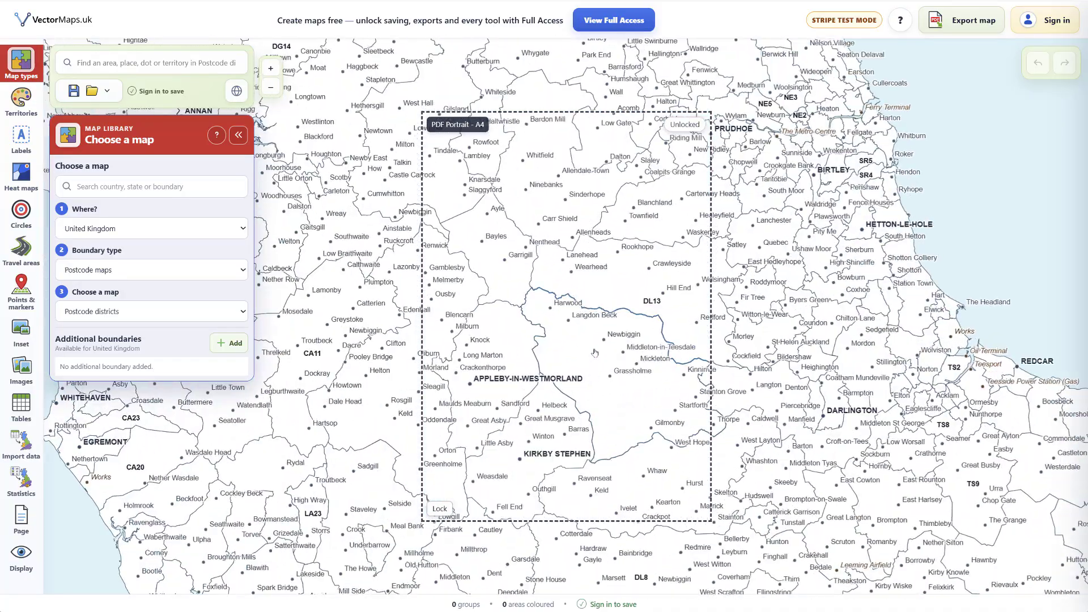
scroll(573, 257, "down", 3)
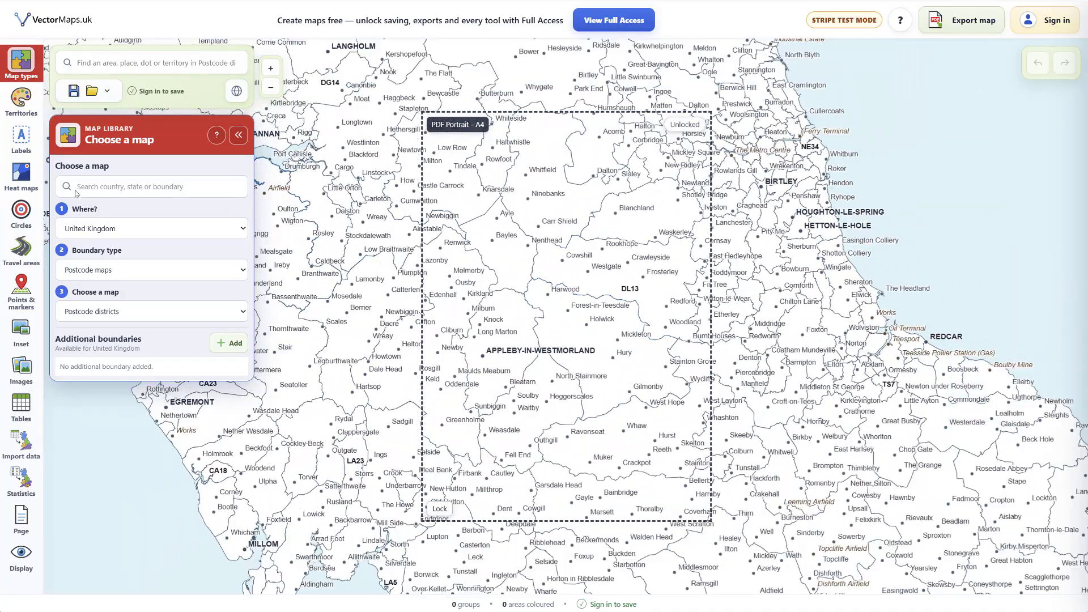
left_click(24, 135)
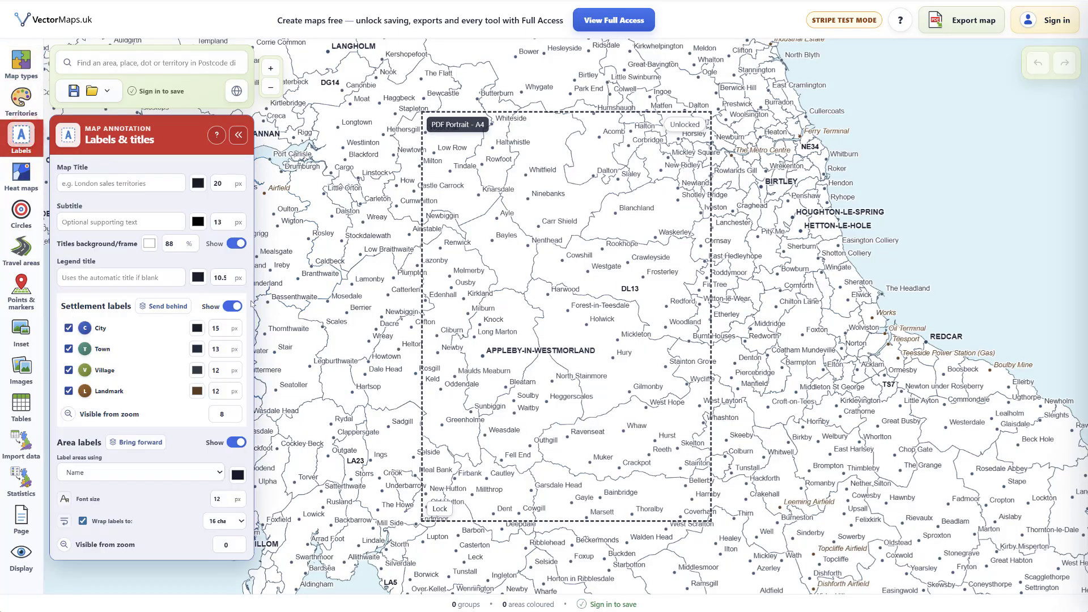
left_click(229, 306)
left_click(239, 134)
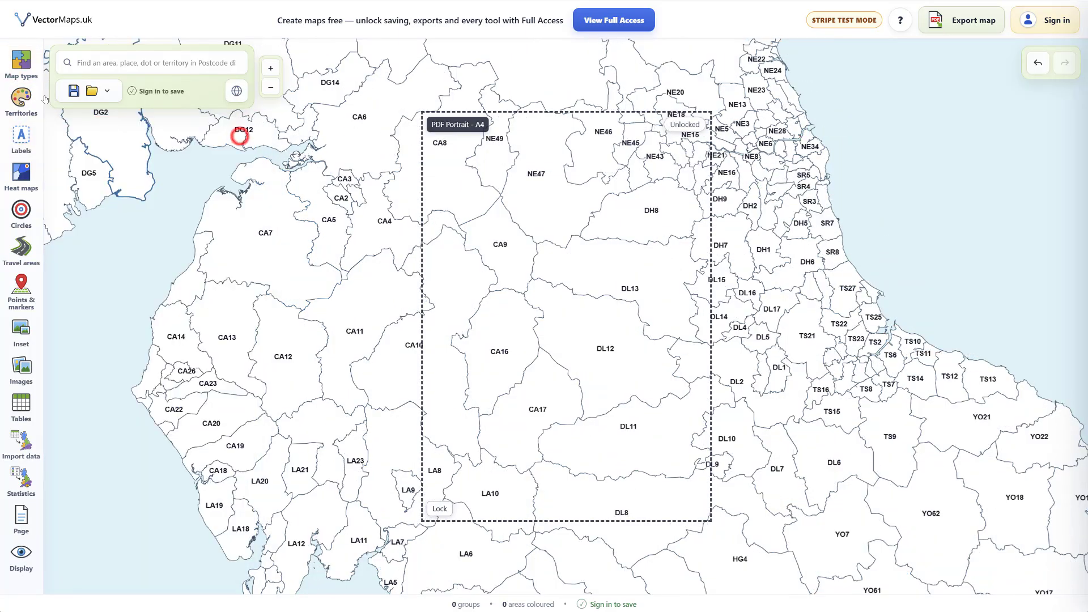
Add an additional boundary layer of Postcode areas on top of the postcode districts map
left_click(20, 61)
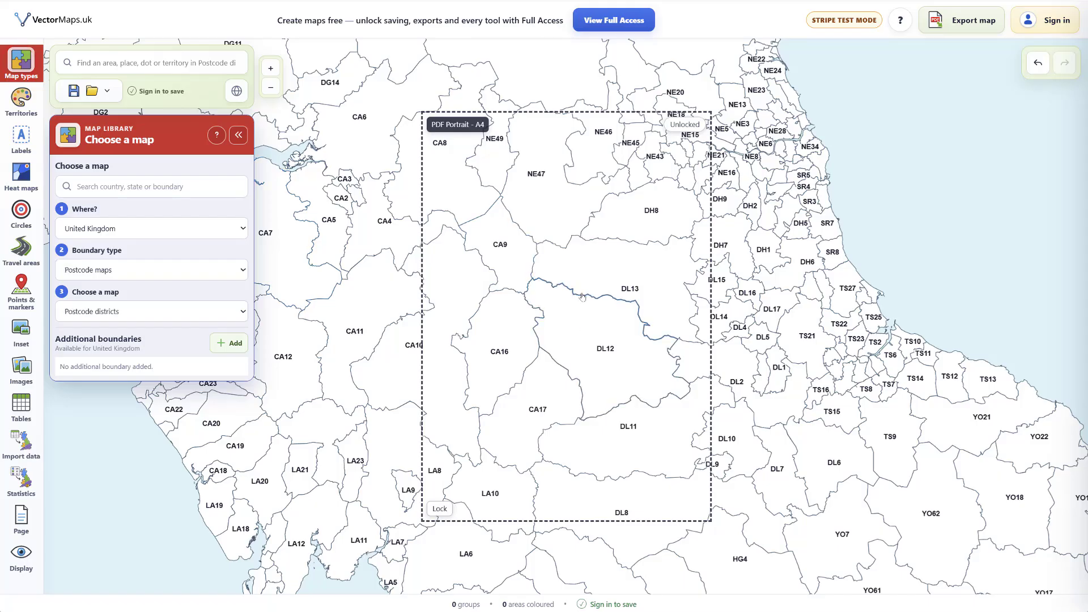
left_click_drag(549, 362, 568, 315)
scroll(568, 315, "down", 5)
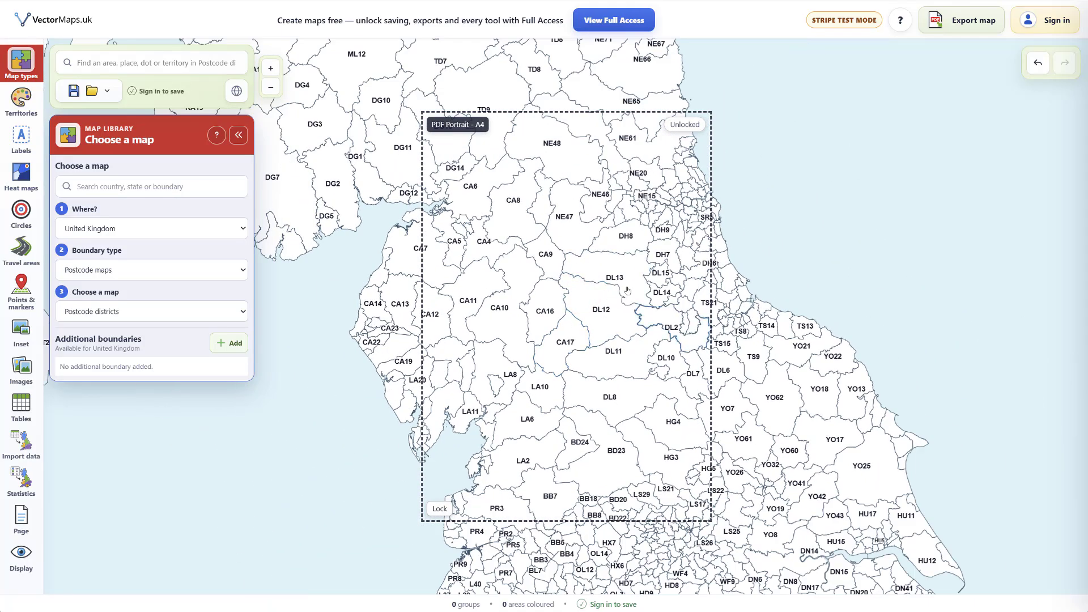
left_click(222, 344)
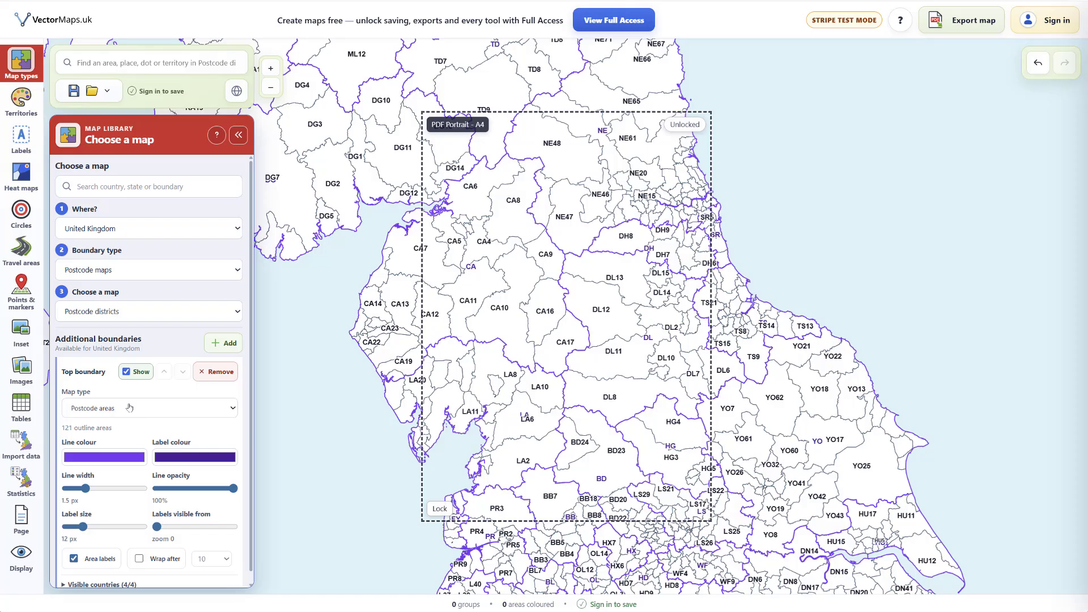
left_click(143, 409)
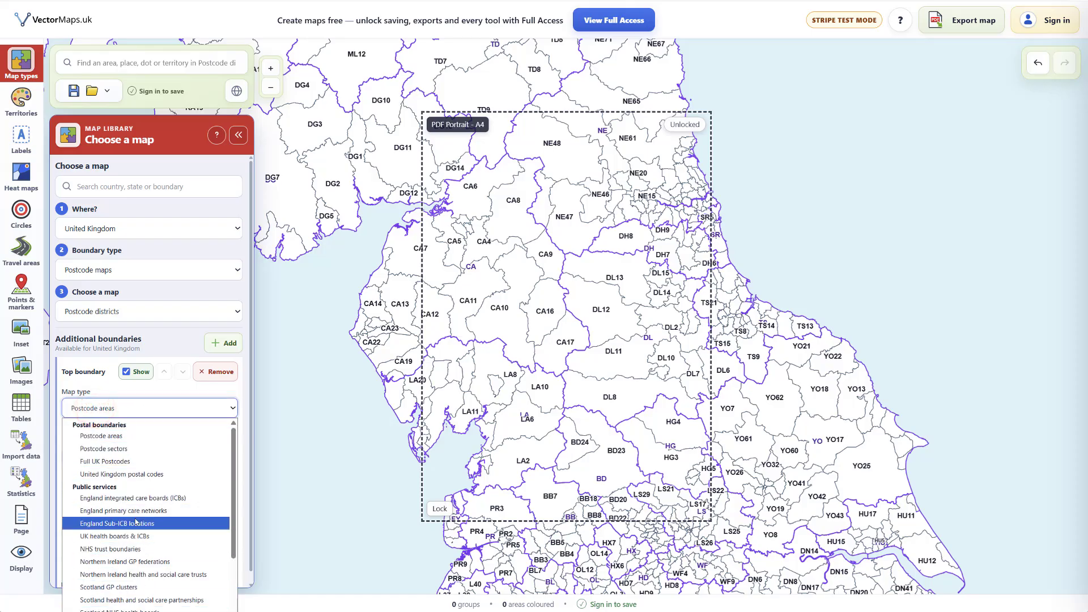
left_click(116, 434)
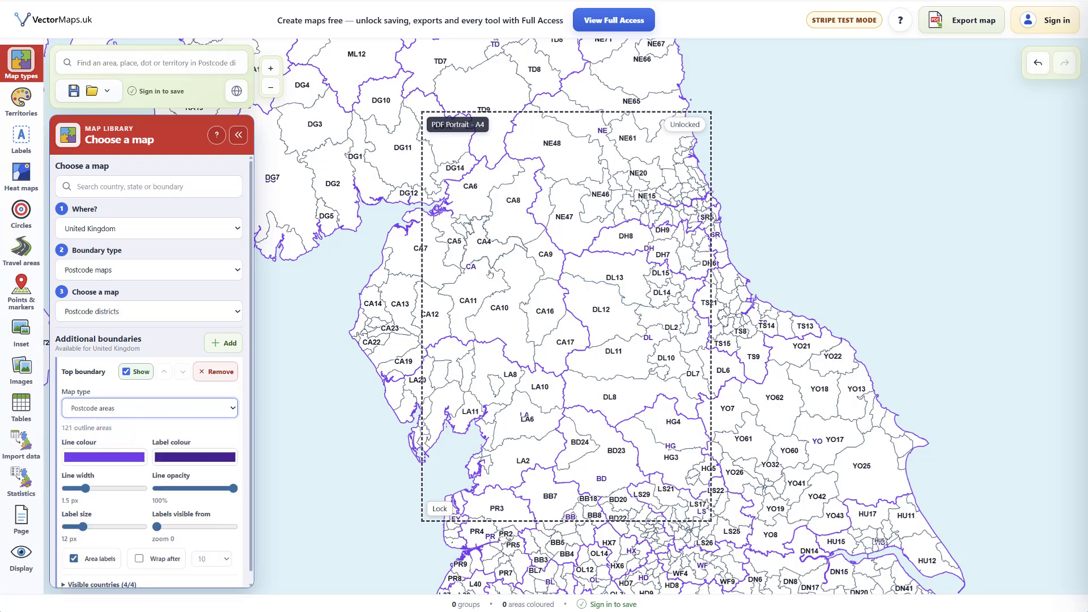
Change the Postcode areas boundary's line colour to orange-red and set its line width to 4.75 px
left_click(101, 459)
left_click(185, 560)
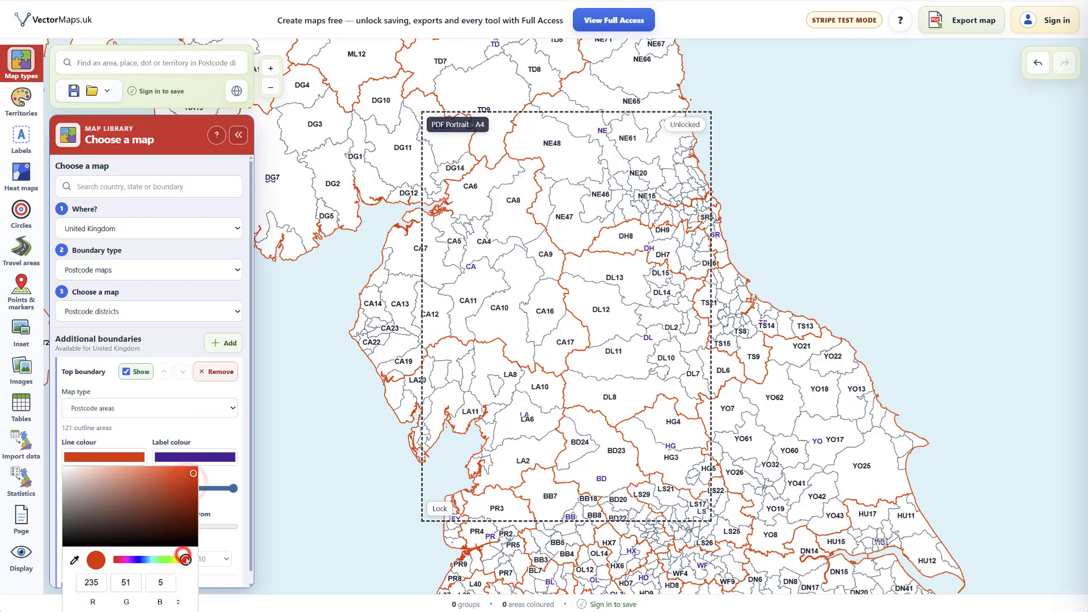
left_click(137, 429)
left_click_drag(84, 489, 126, 492)
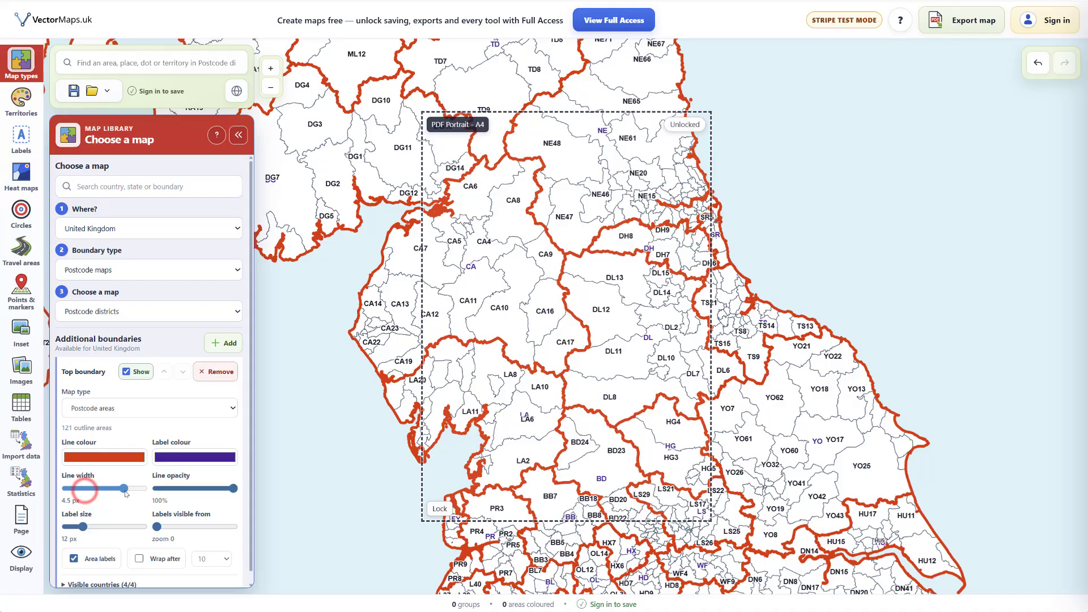
Change the Postcode areas label colour to bright orange and set the label size to 25 px
left_click(175, 457)
left_click(277, 560)
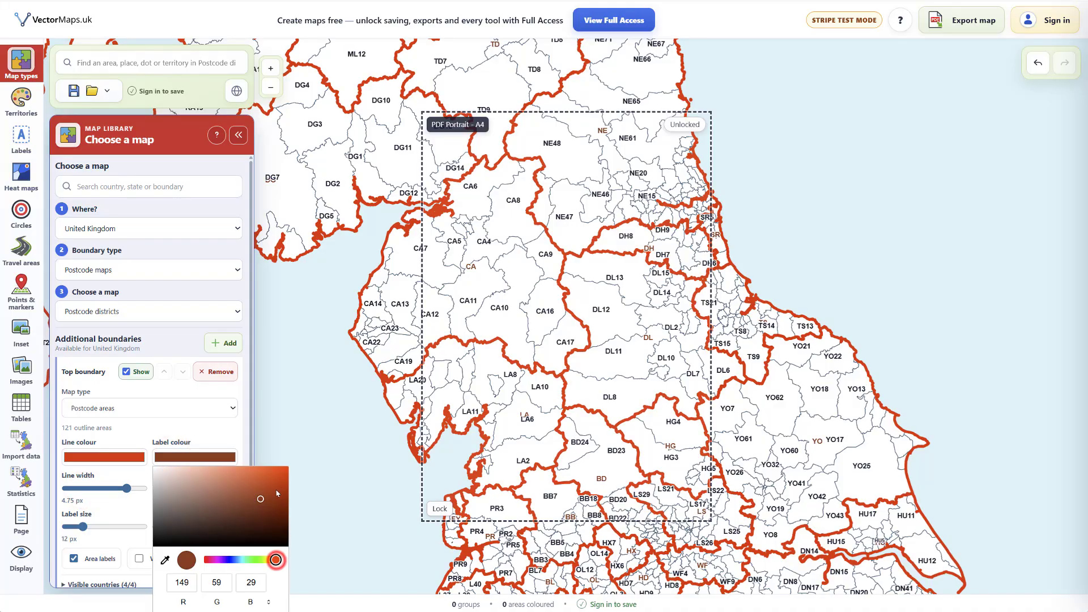
left_click(274, 486)
left_click(199, 433)
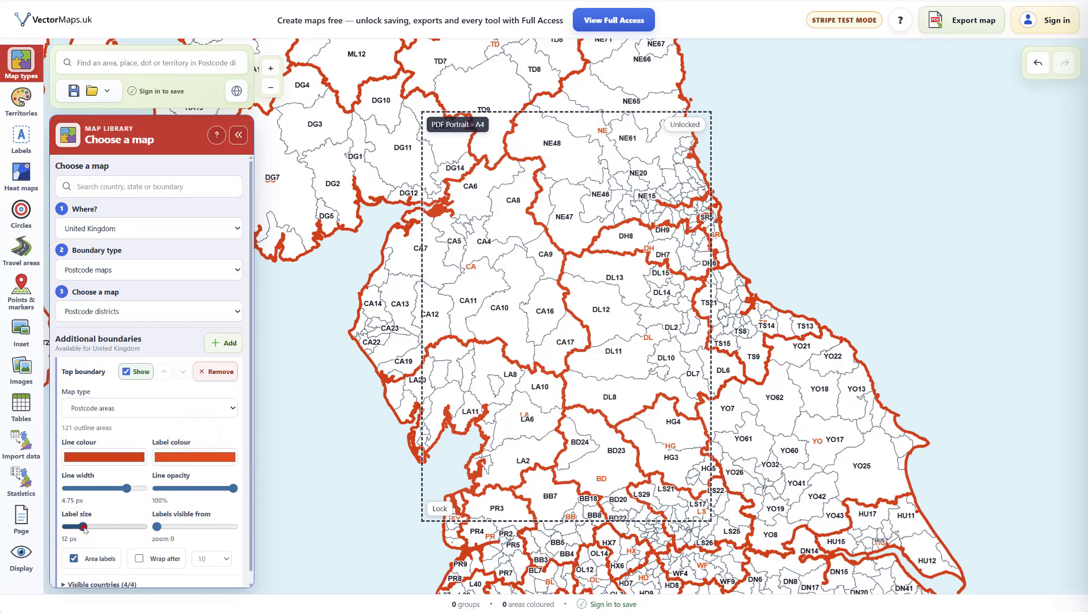
left_click_drag(84, 526, 126, 526)
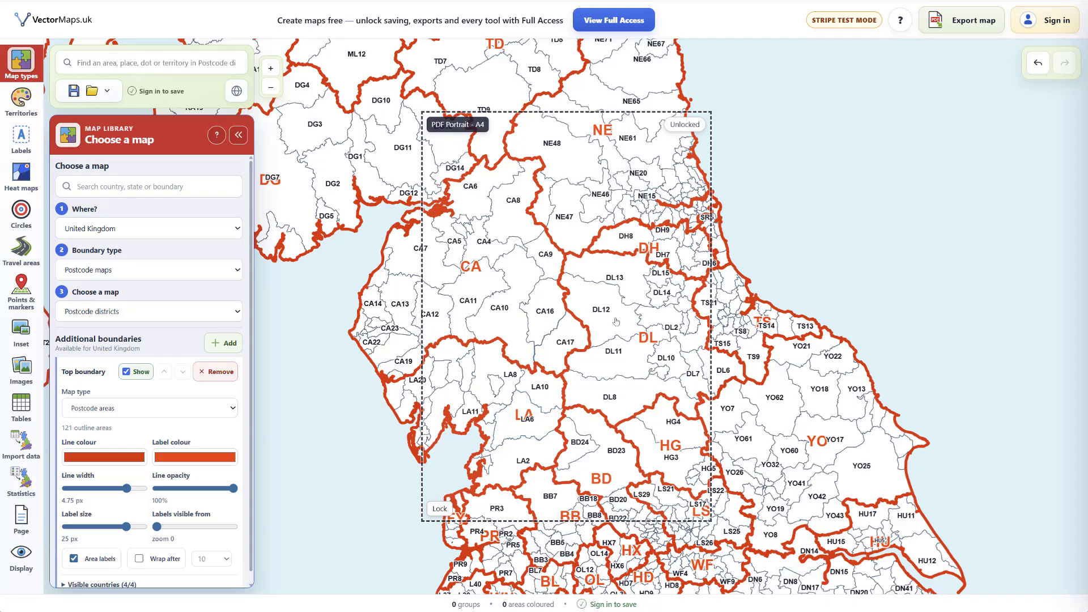
Try zoom 19.5 as the level from which the Postcode areas labels are visible, and settle on zoom 7.5
scroll(558, 293, "up", 1)
scroll(618, 318, "down", 2)
scroll(617, 317, "down", 5)
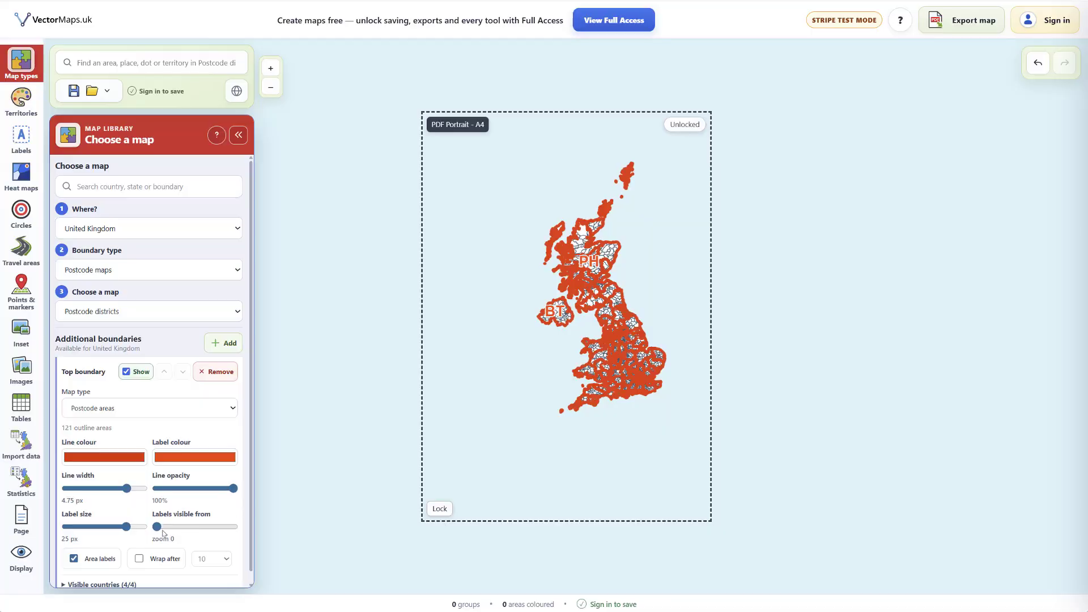
left_click_drag(181, 526, 231, 527)
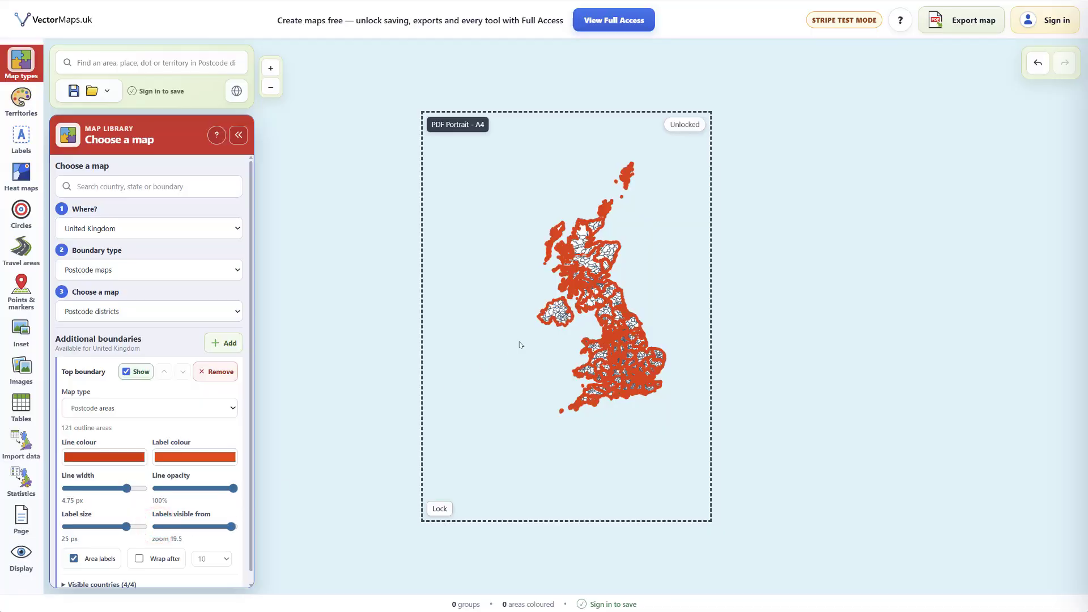
scroll(587, 338, "up", 3)
scroll(586, 338, "up", 5)
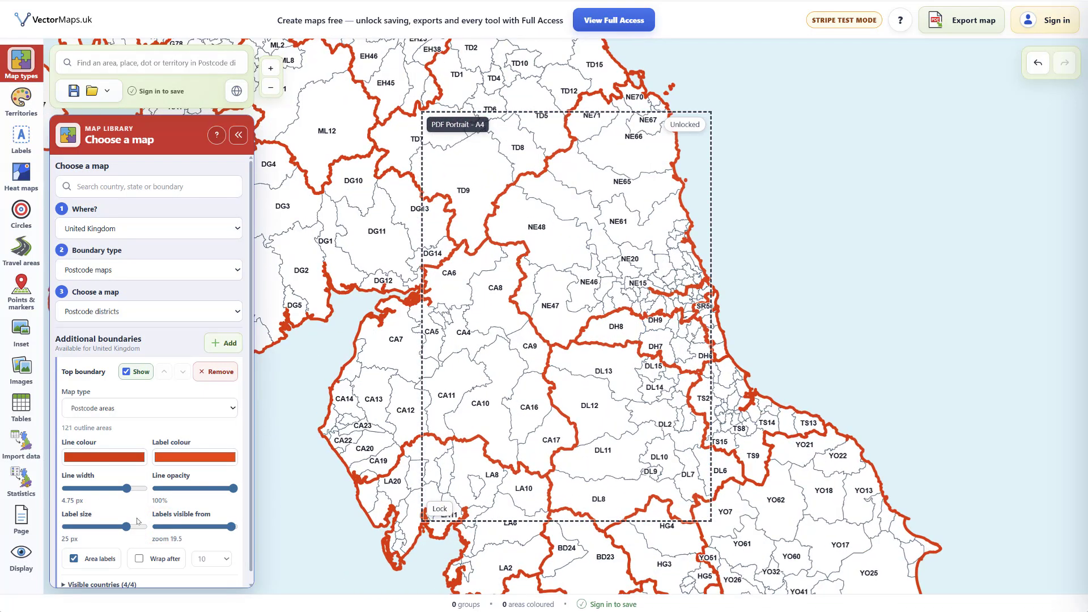
left_click_drag(230, 526, 188, 534)
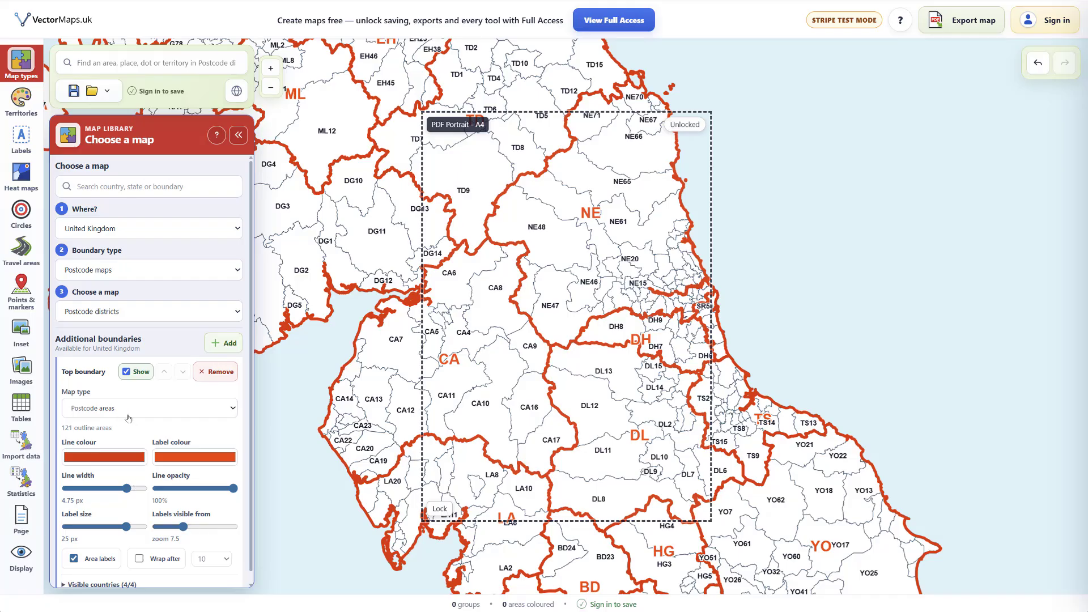
Turn on label wrapping after 10 characters for the additional boundary
scroll(244, 520, "down", 1)
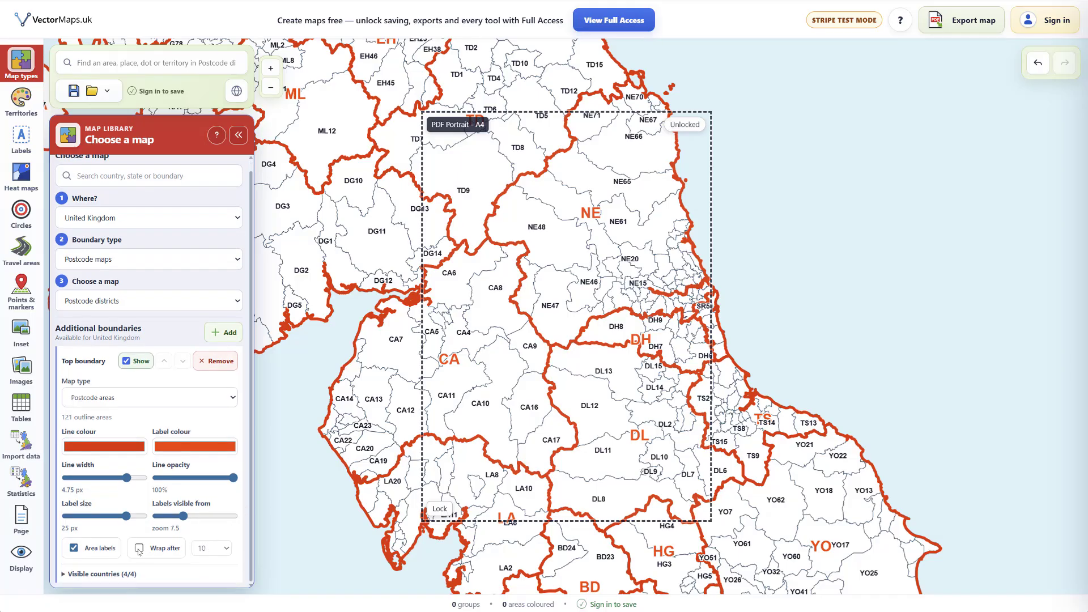
left_click(139, 548)
left_click(222, 550)
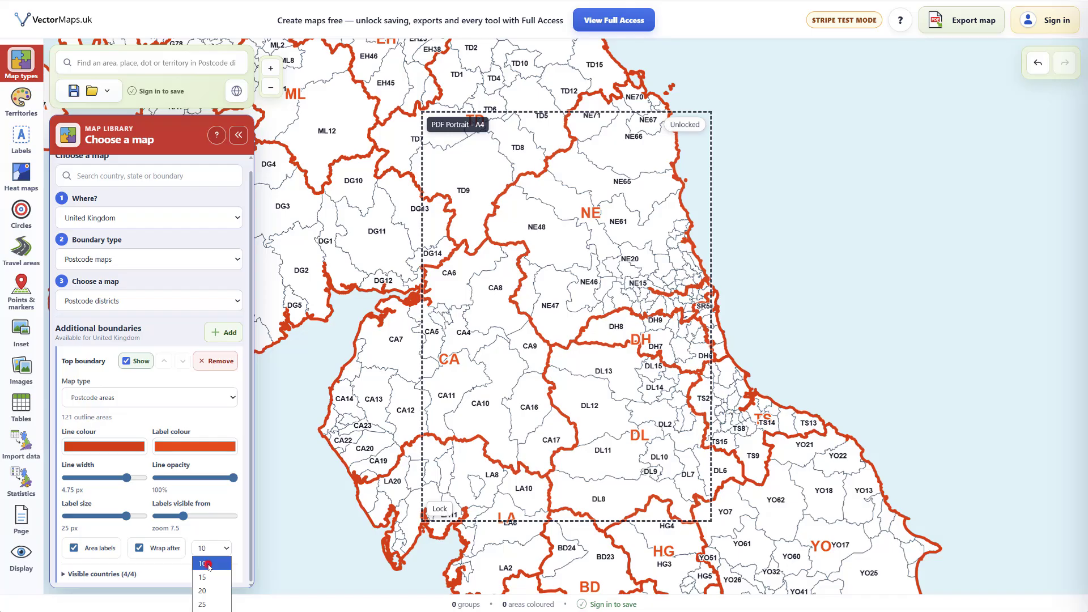
left_click(208, 564)
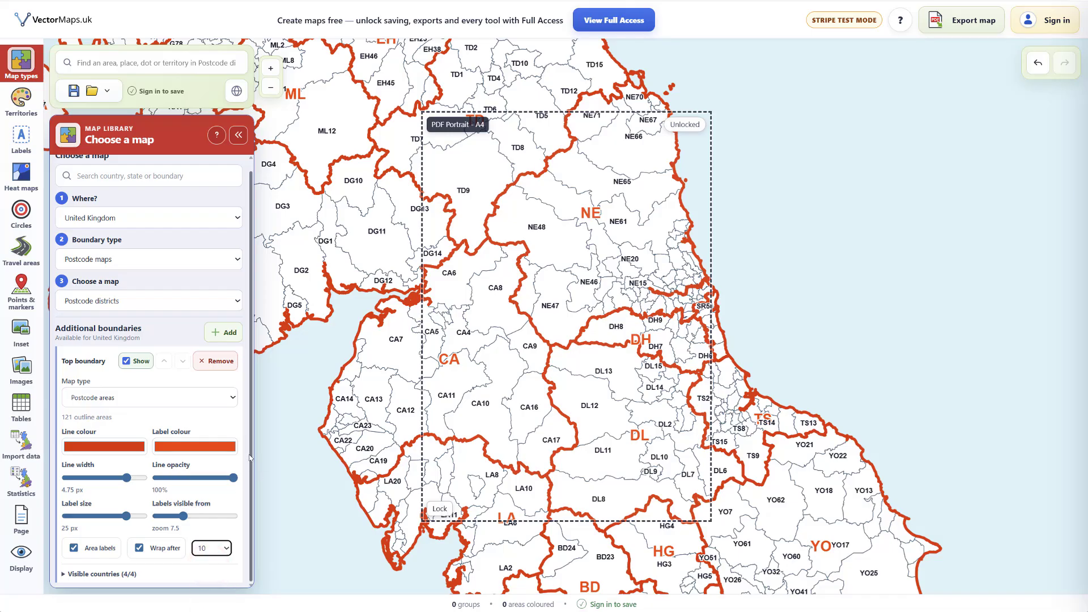
Switch the additional boundary's map type to England integrated care boards (ICBs)
left_click(135, 397)
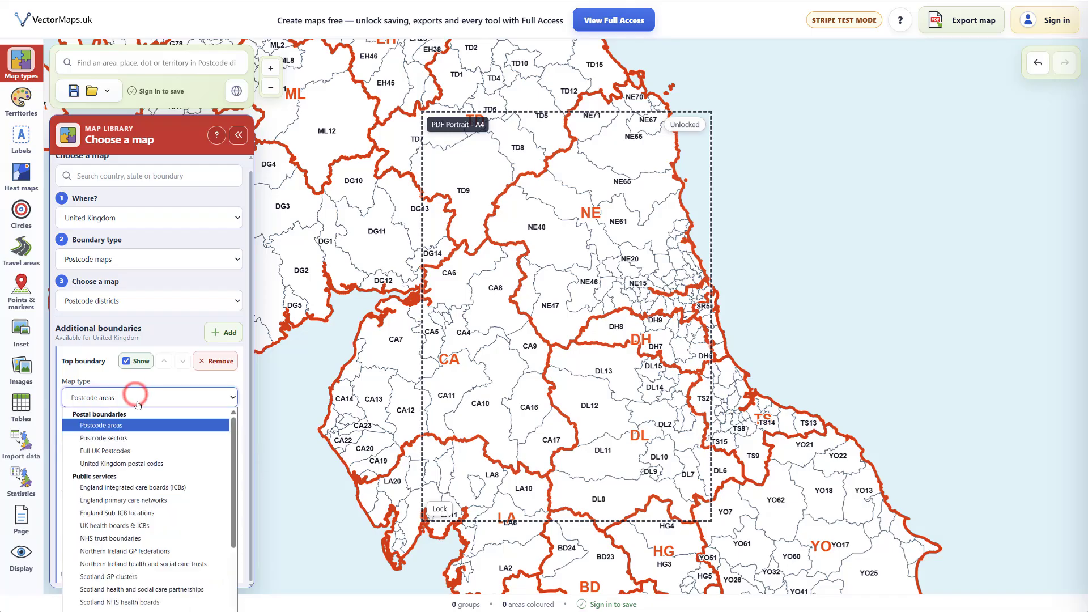
left_click(157, 487)
left_click_drag(570, 330, 595, 367)
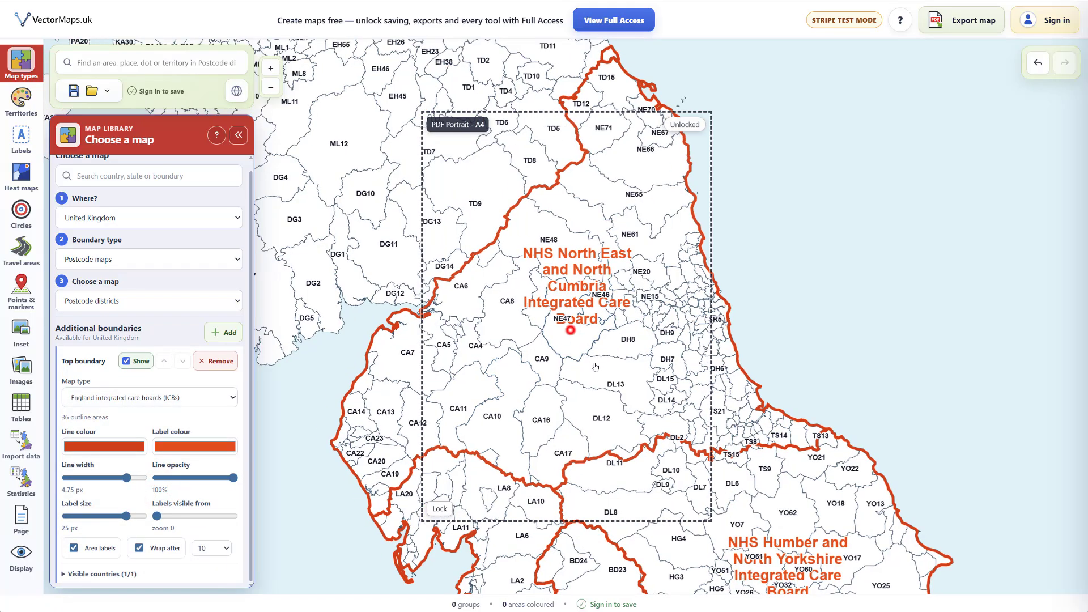
Turn label wrapping off and back on for the integrated care board labels to compare both displays
left_click(139, 547)
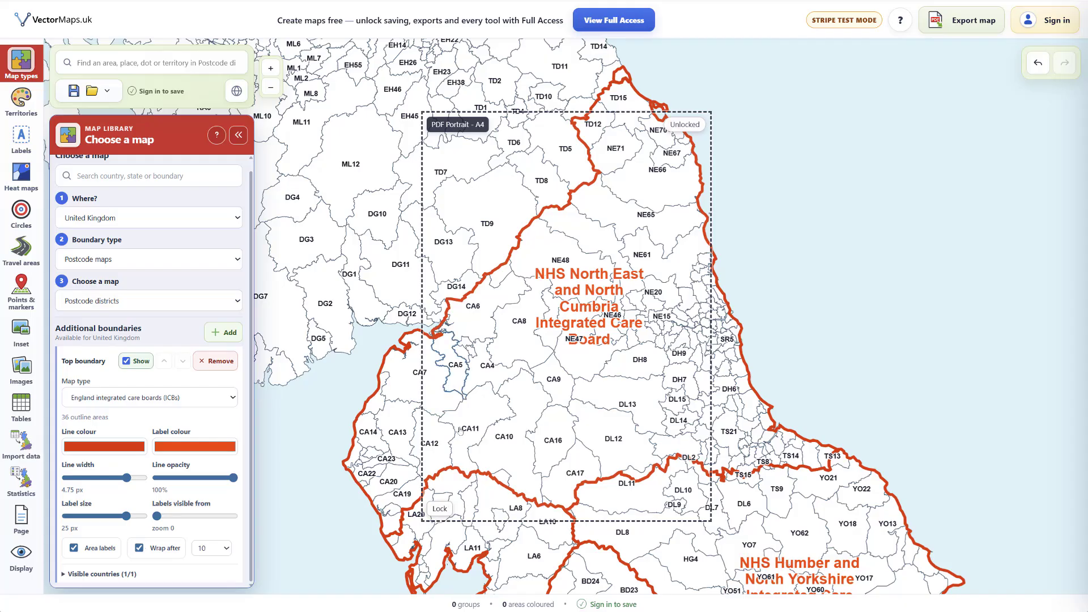
left_click(138, 549)
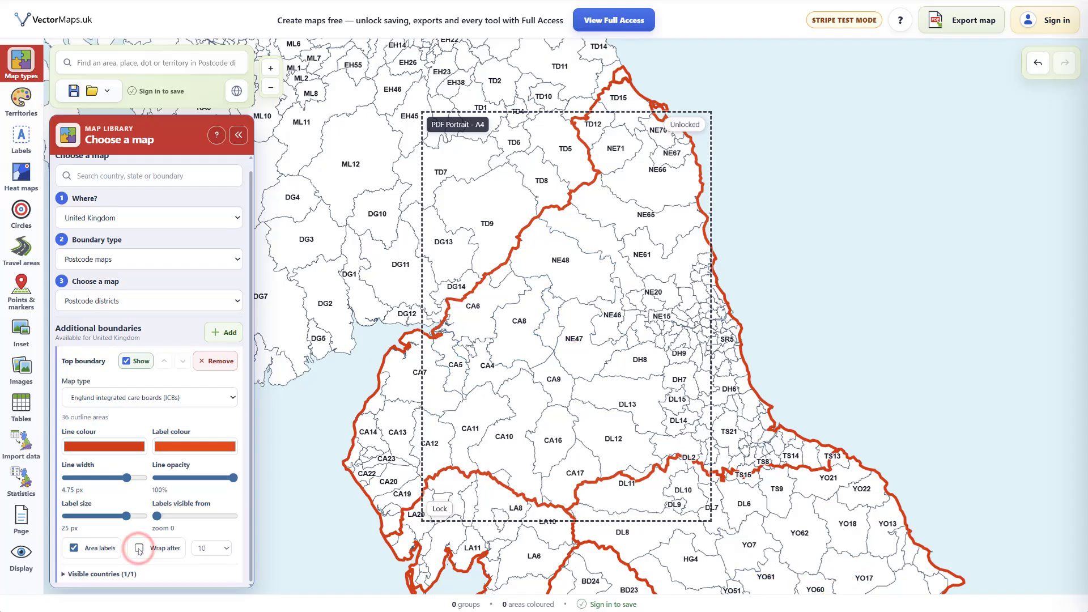
left_click(139, 548)
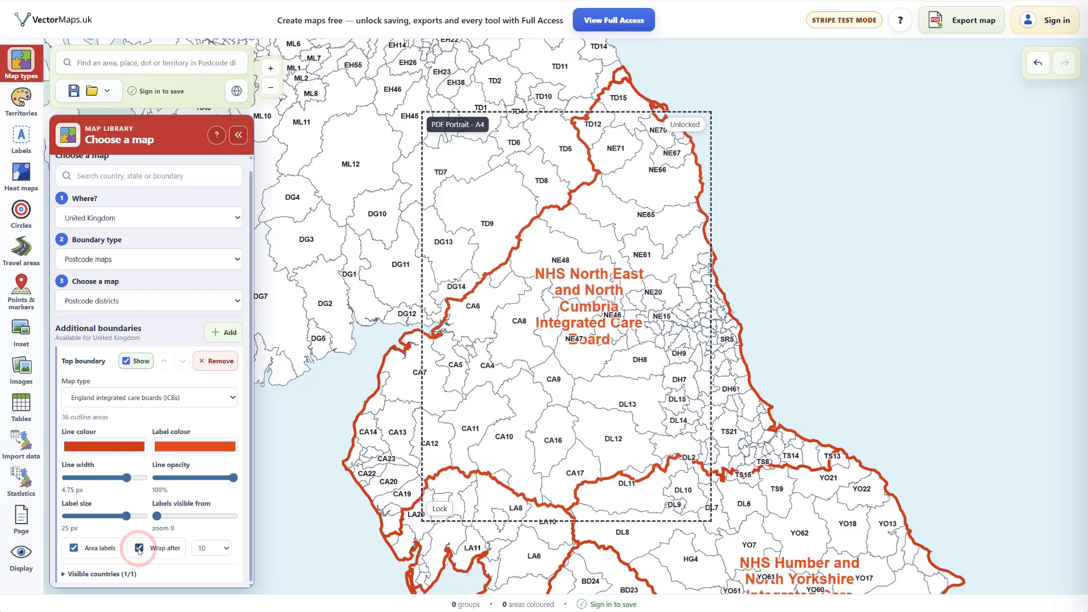
Switch the United Kingdom postcode map from districts to Full UK Postcodes, changing without saving the current map
scroll(539, 320, "down", 5)
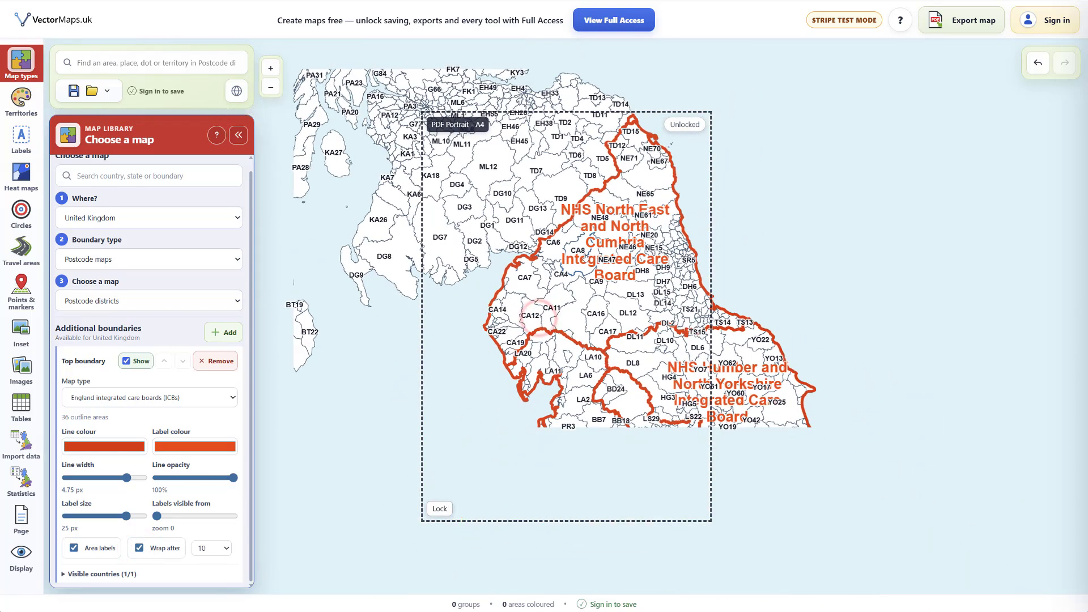
left_click_drag(616, 330, 550, 254)
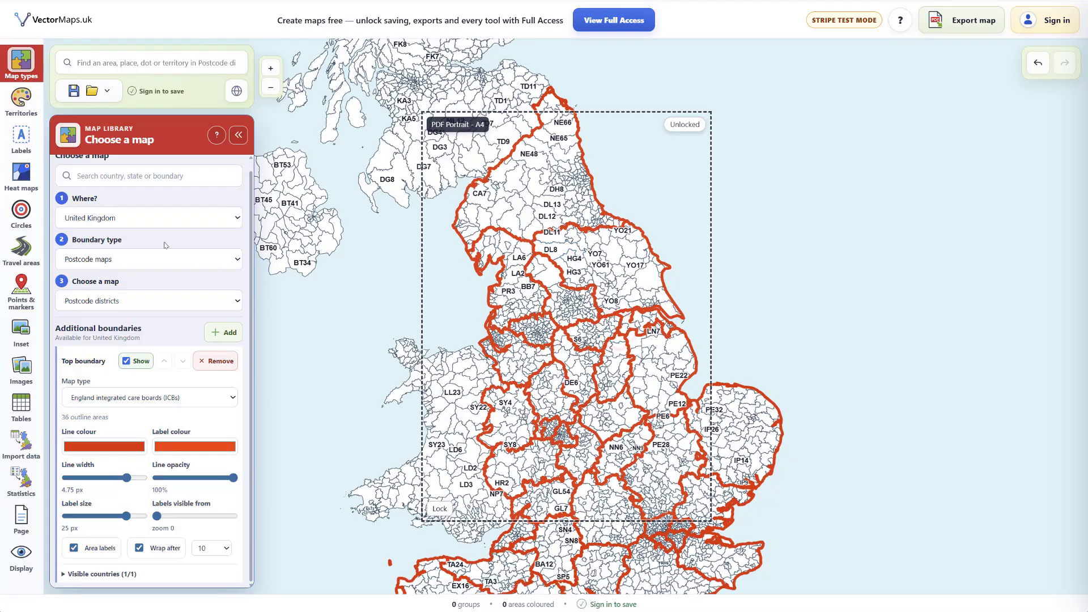
scroll(155, 268, "up", 1)
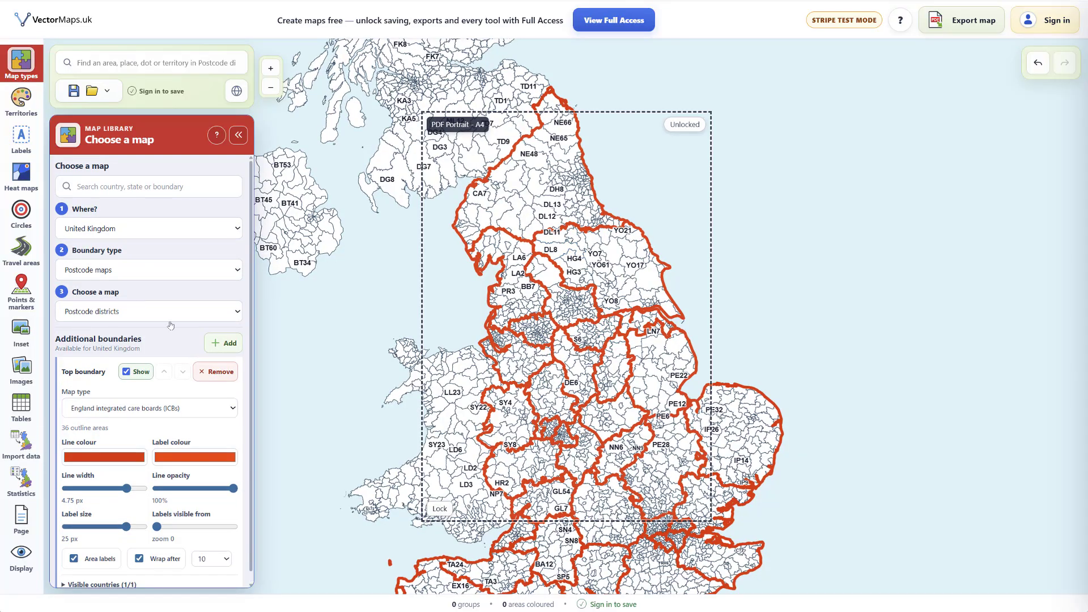
left_click(102, 229)
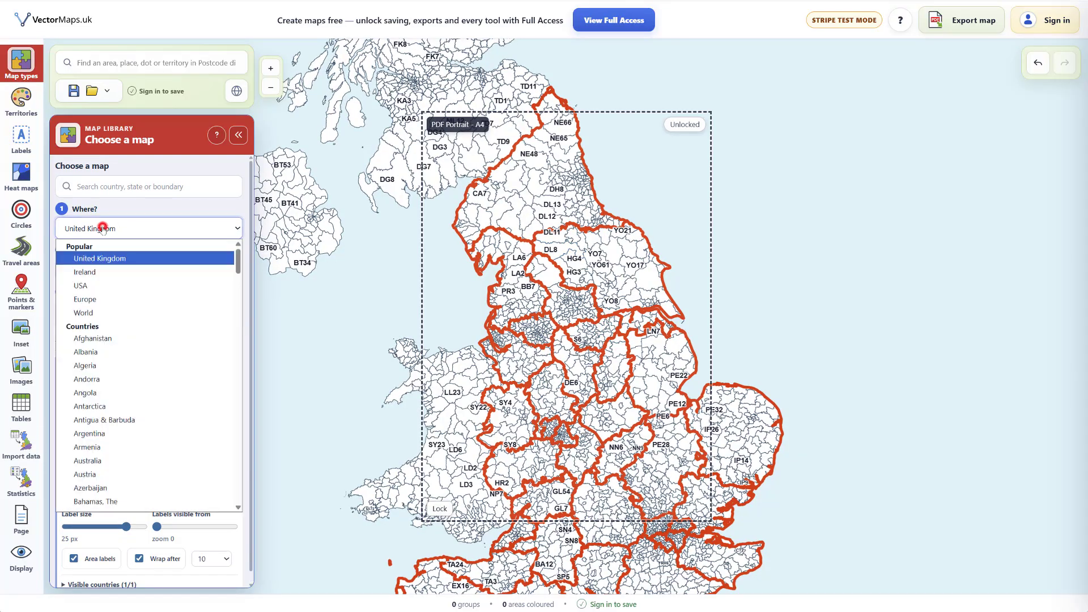
left_click(114, 260)
left_click(102, 270)
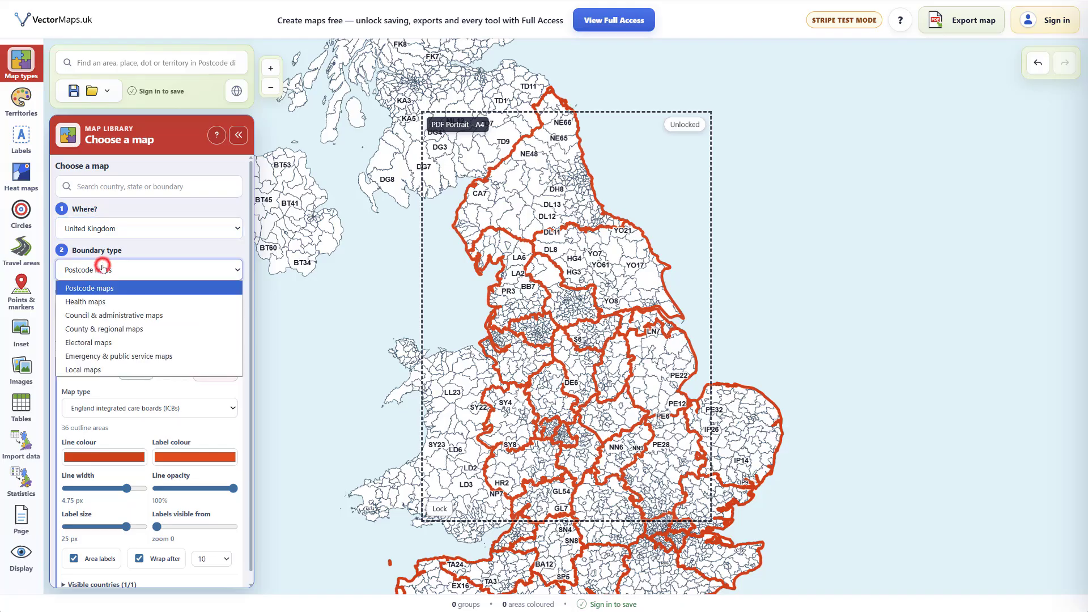
left_click(105, 287)
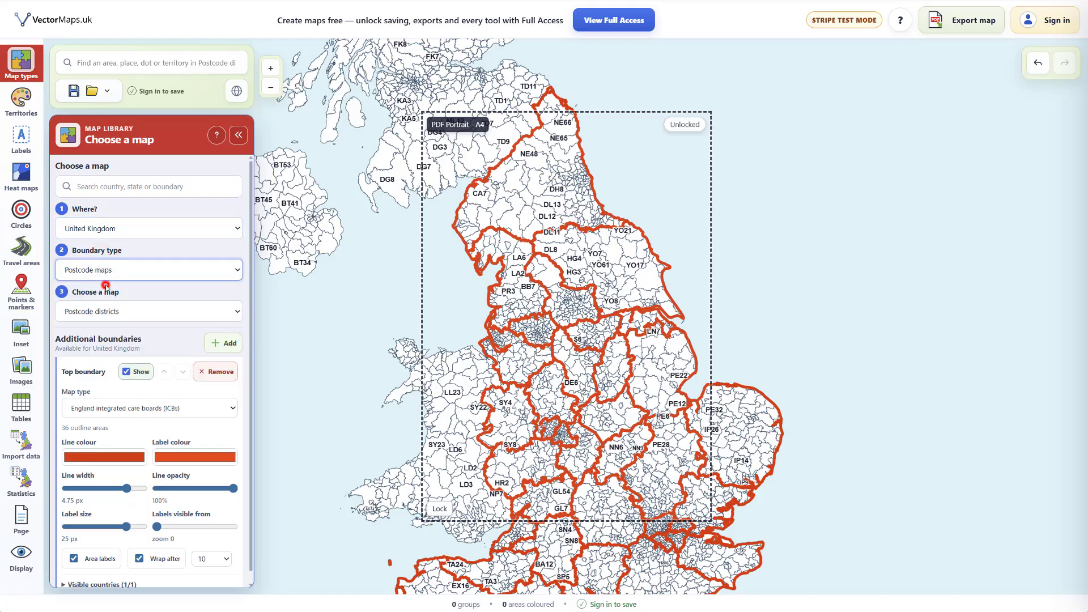
left_click(105, 311)
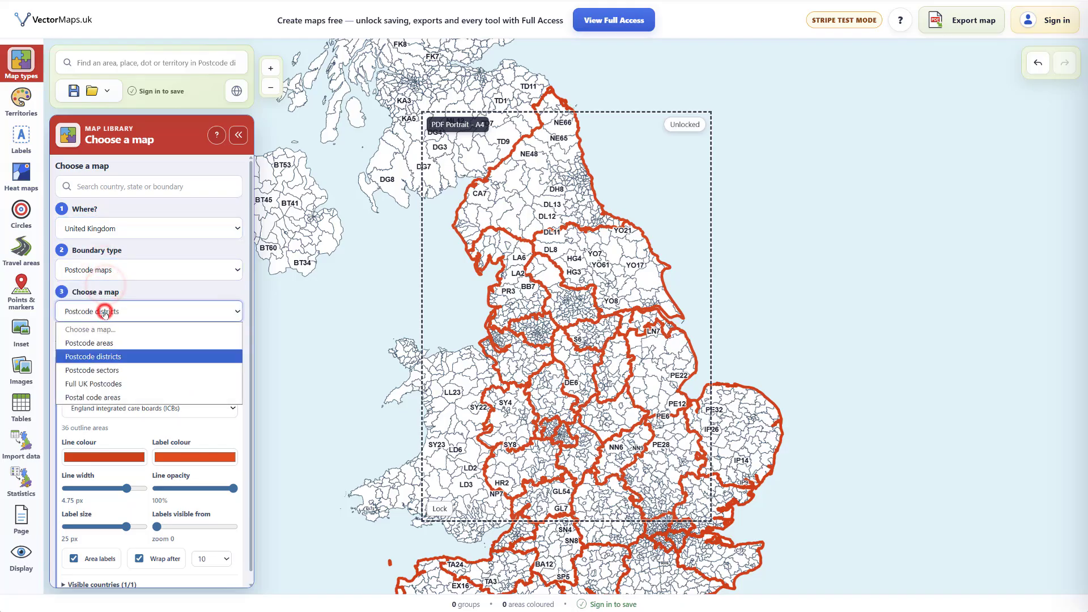
left_click(114, 385)
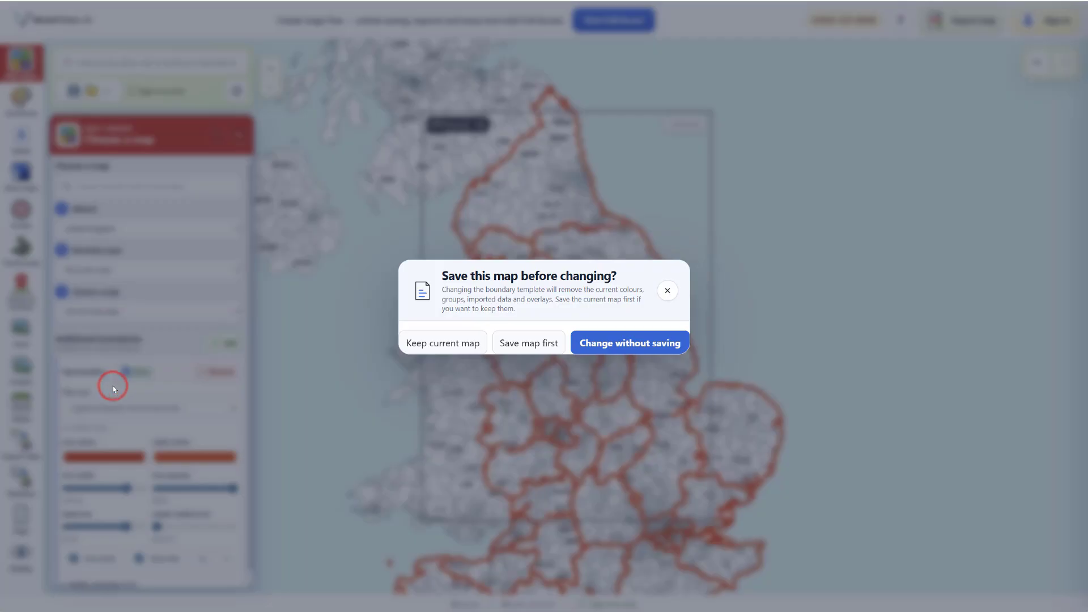
left_click(637, 345)
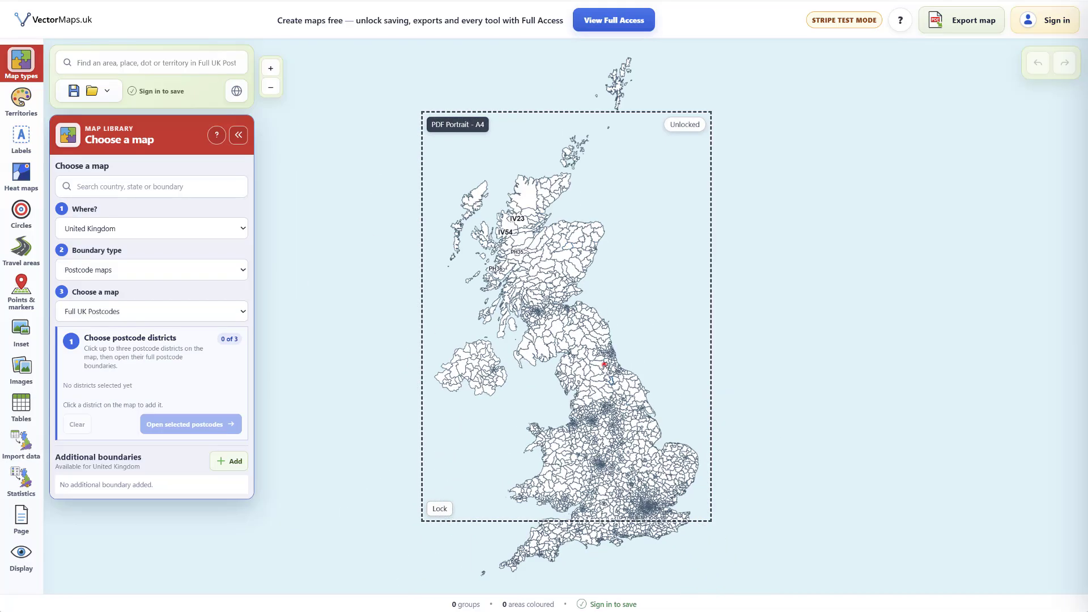
Select the postcode districts NE47, NE49 and CA9 on the map and open their full postcodes
scroll(603, 365, "up", 5)
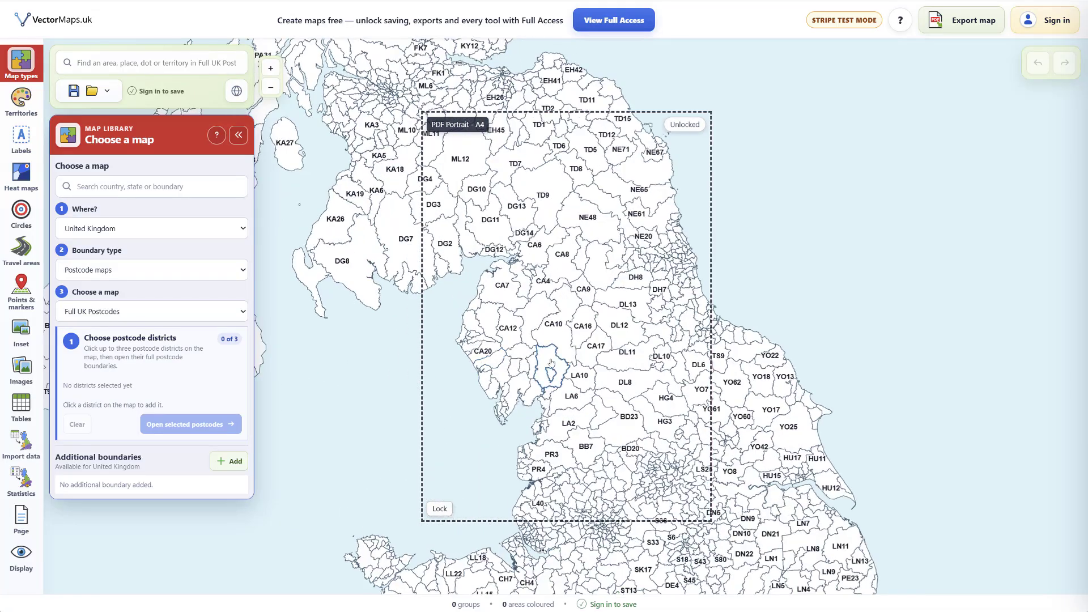
scroll(551, 363, "up", 5)
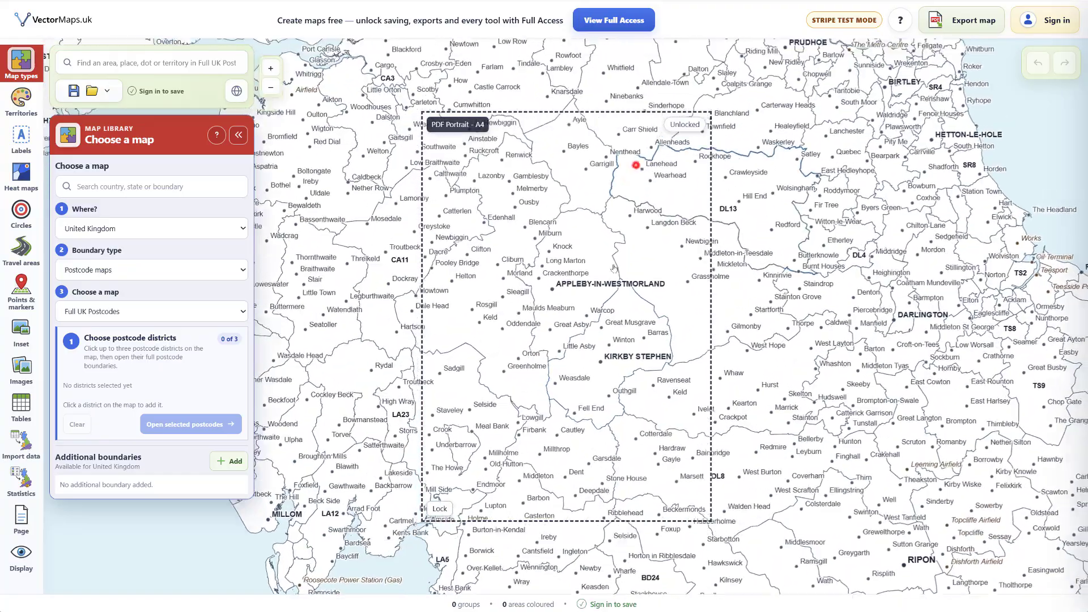
scroll(614, 269, "down", 5)
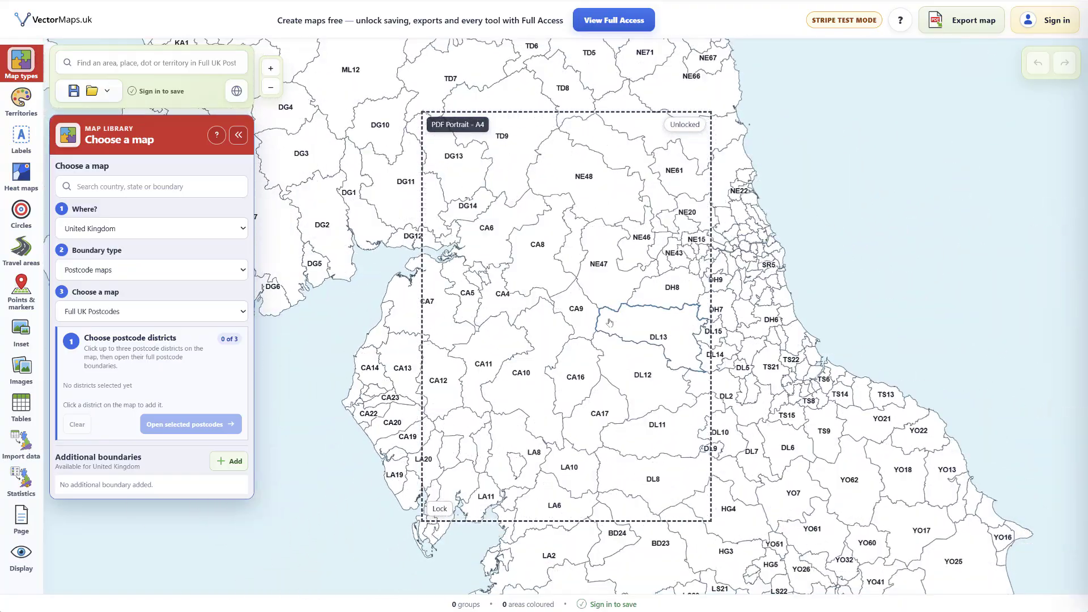
scroll(609, 322, "down", 1)
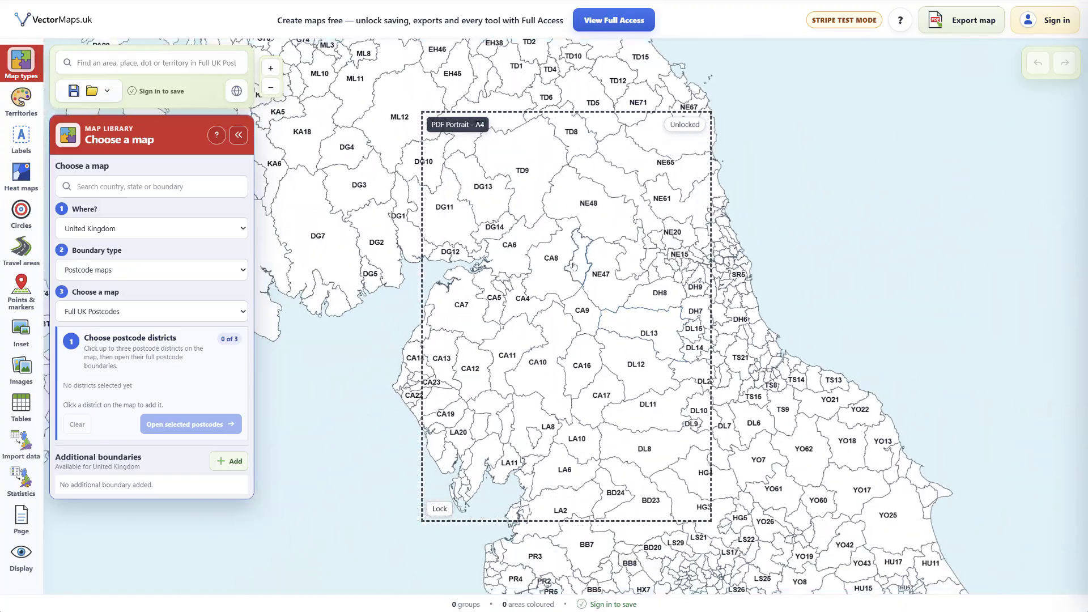
left_click(607, 284)
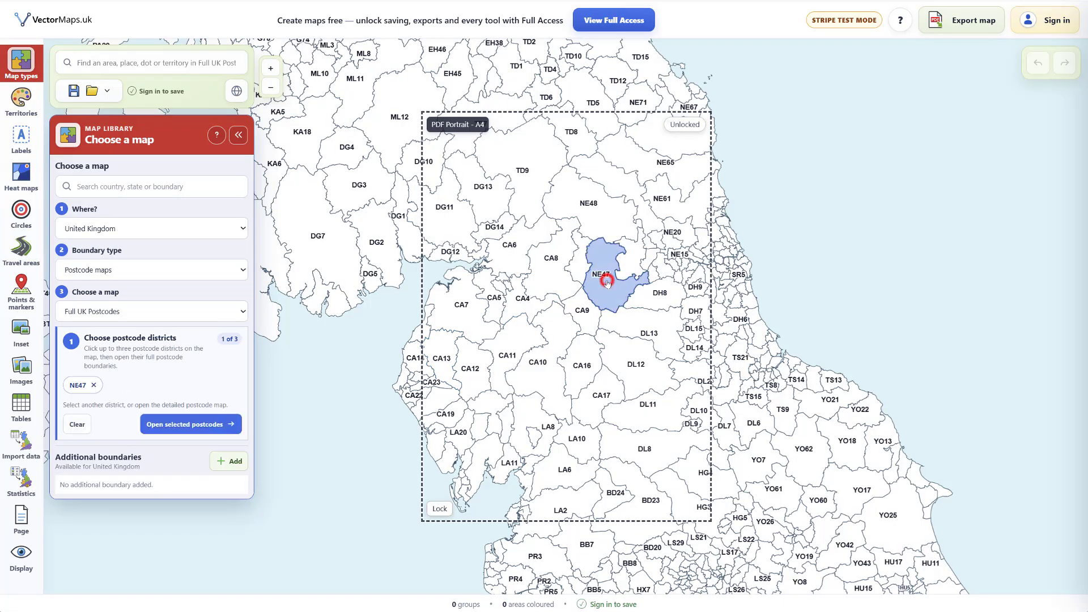
left_click(578, 266)
left_click(578, 308)
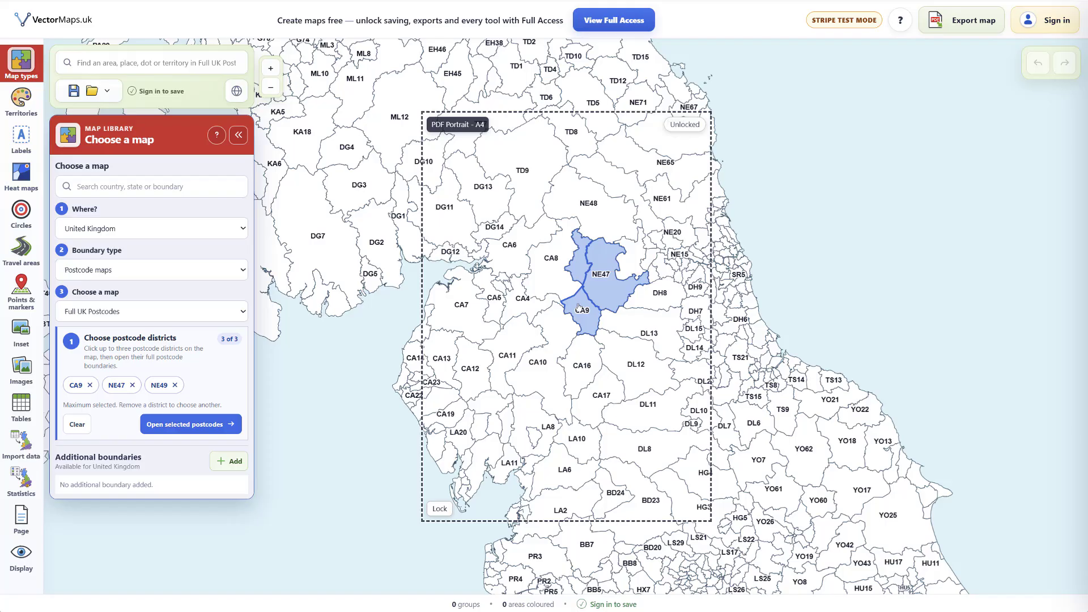
left_click_drag(605, 288, 547, 341)
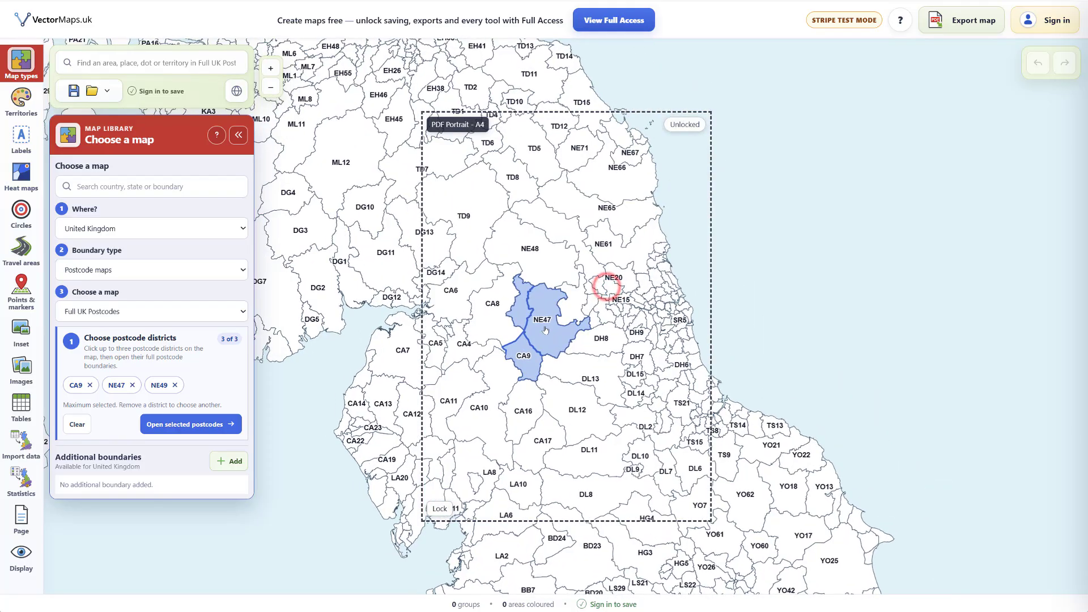
left_click(197, 424)
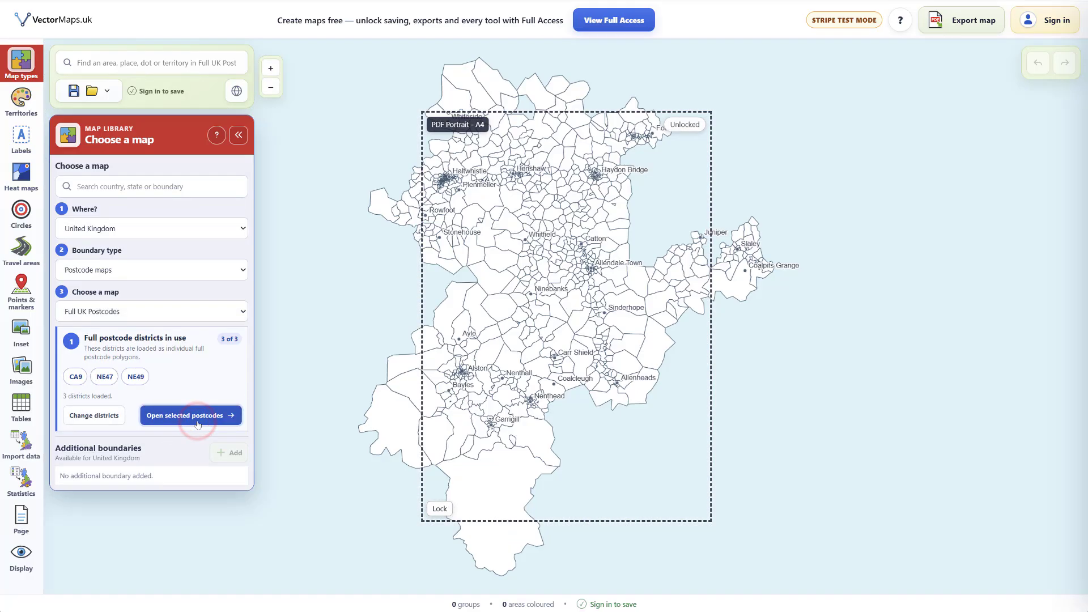
Turn on the background street map behind the full postcode boundaries of the loaded districts
left_click_drag(525, 283, 545, 278)
scroll(581, 298, "up", 8)
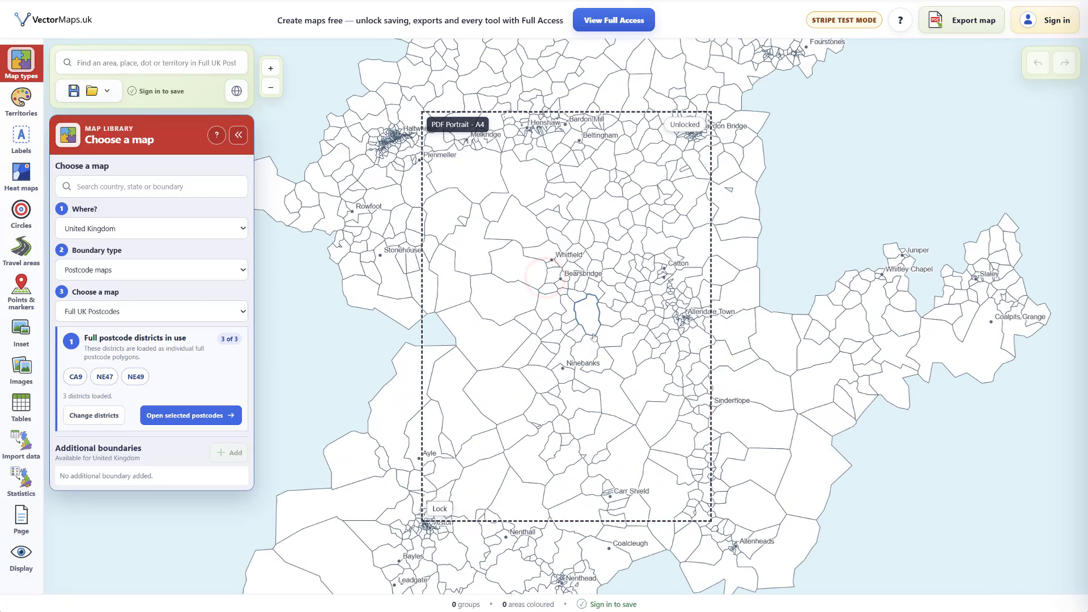
scroll(594, 337, "down", 4)
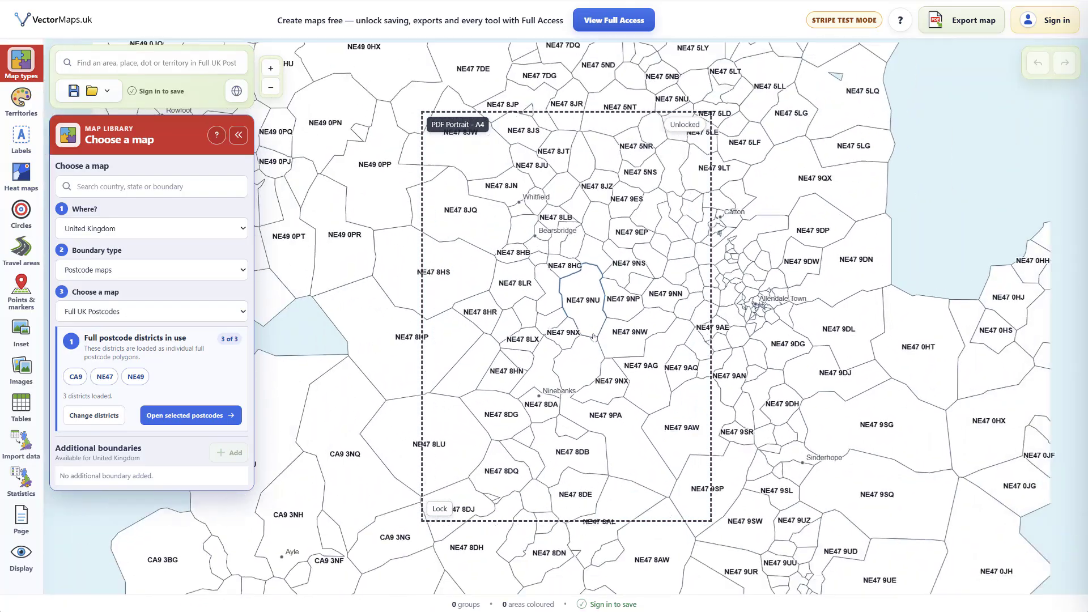
scroll(635, 300, "down", 4)
scroll(632, 302, "up", 6)
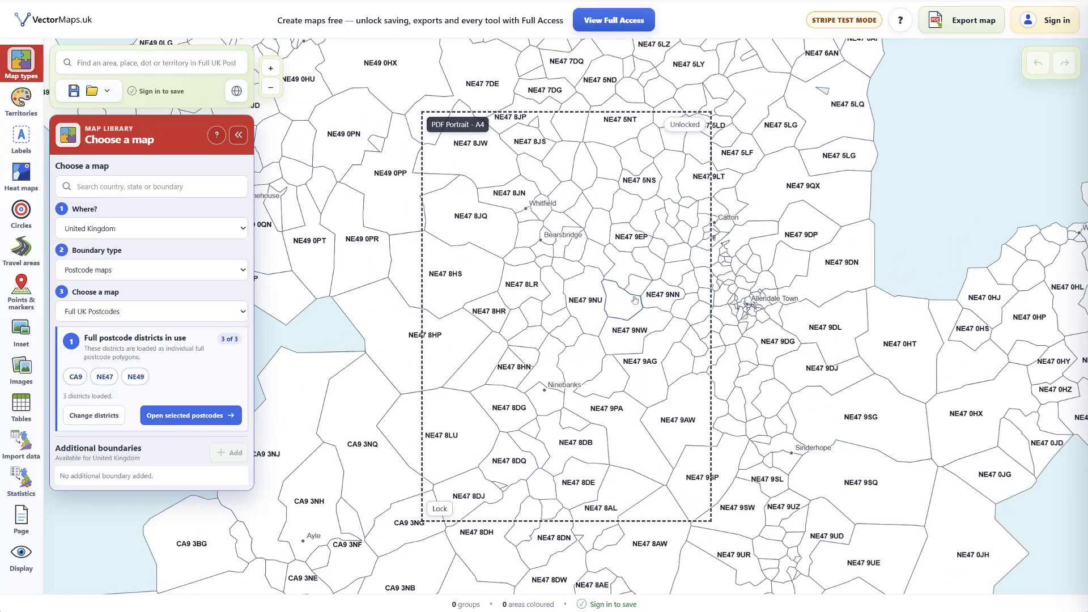
left_click_drag(602, 235, 653, 330)
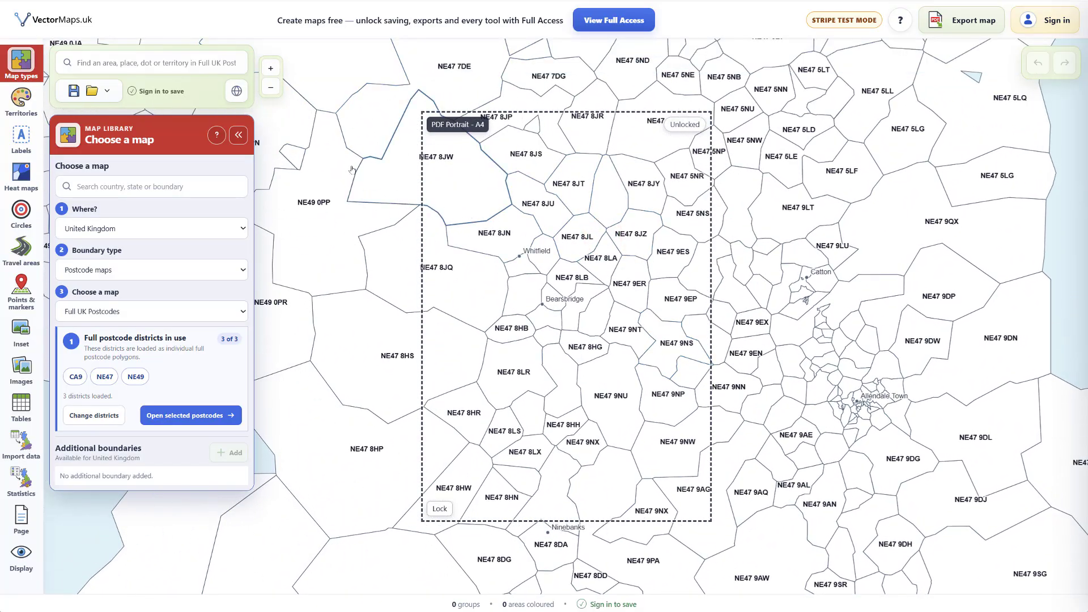
left_click(237, 91)
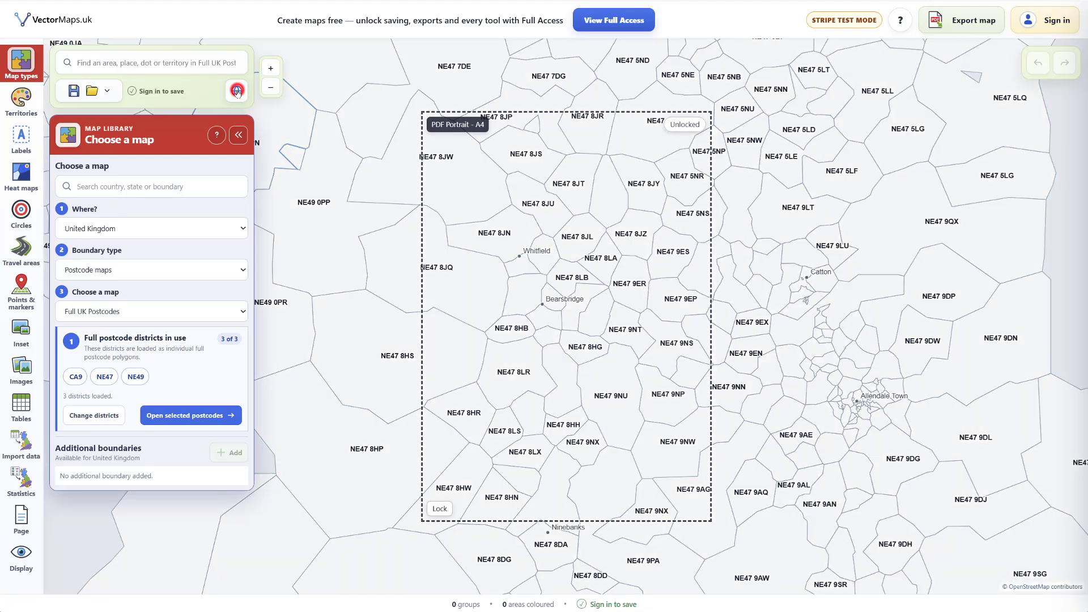
Examine the NE47 postcode boundaries against the background roads and terrain, from Bearsbridge across to Haydon Bridge
scroll(591, 338, "up", 3)
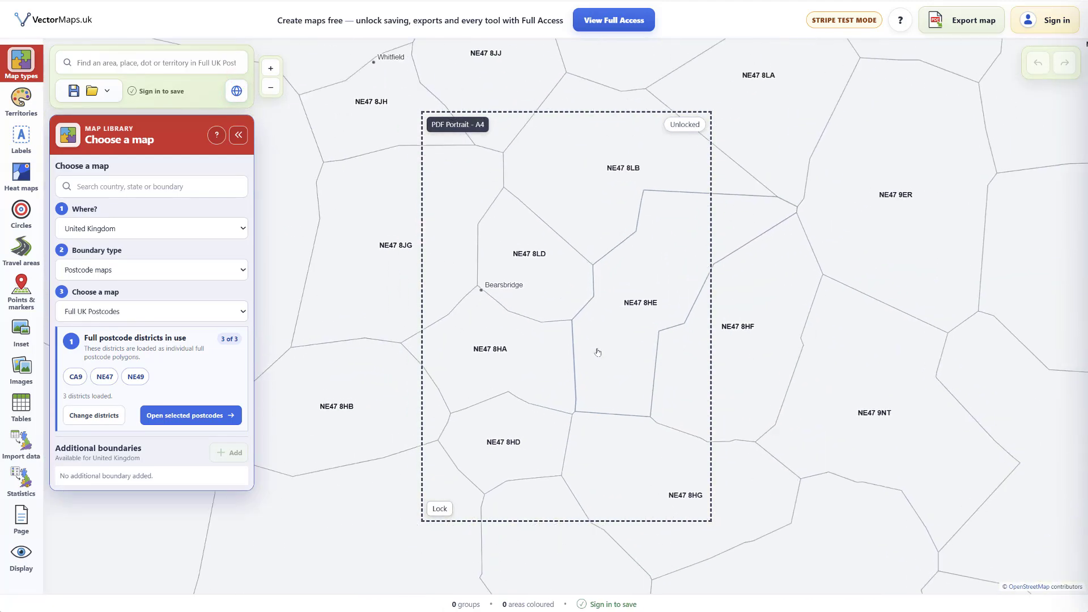
scroll(595, 348, "up", 3)
scroll(602, 353, "down", 1)
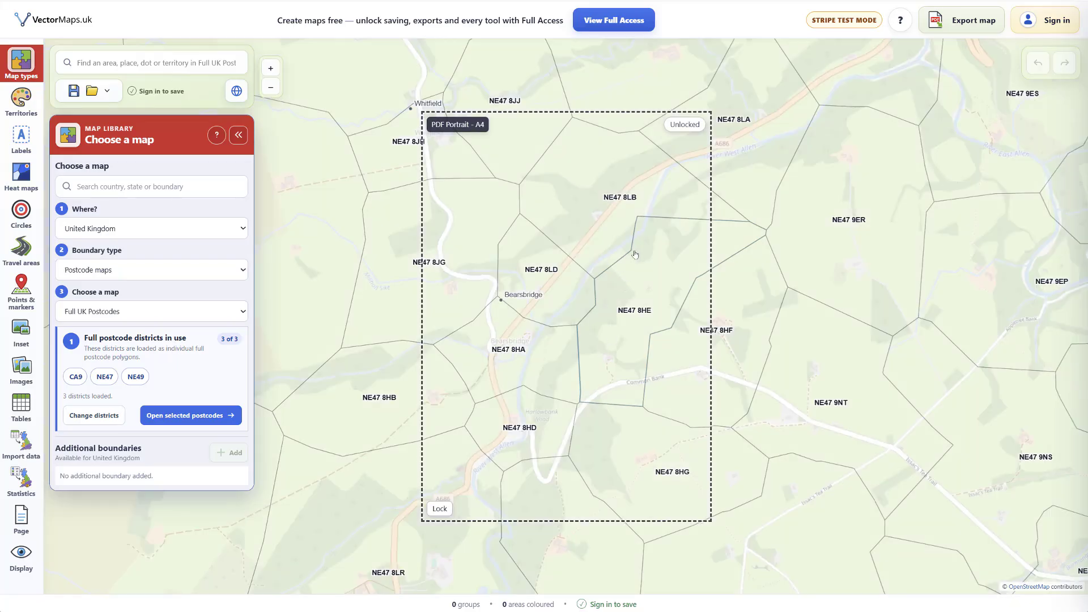
left_click_drag(632, 252, 536, 363)
left_click_drag(680, 231, 439, 361)
left_click_drag(585, 269, 575, 330)
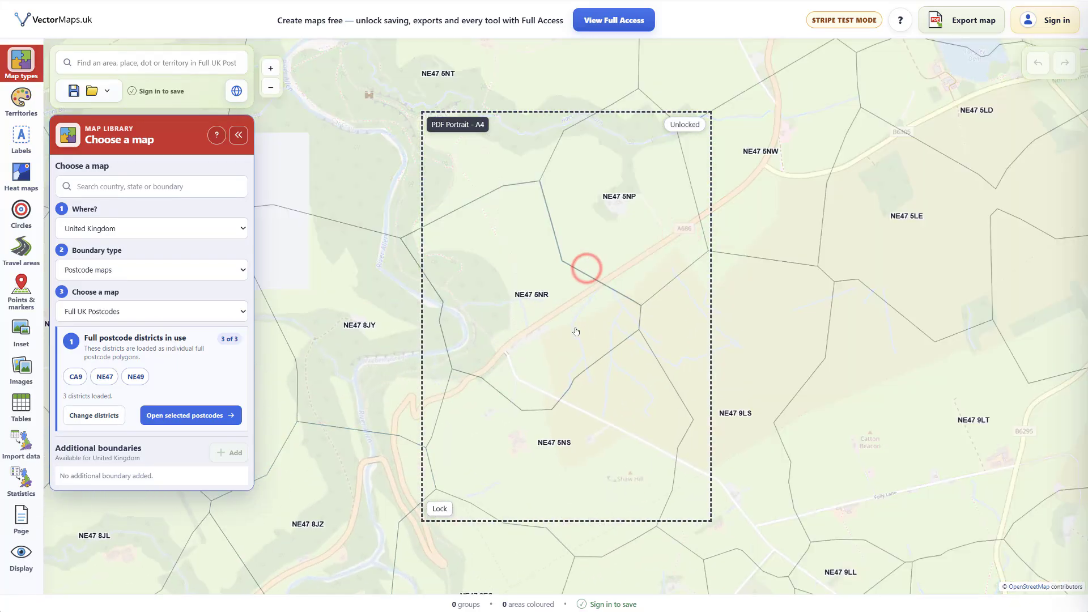
scroll(584, 329, "down", 4)
left_click_drag(675, 228, 527, 374)
left_click_drag(651, 223, 556, 349)
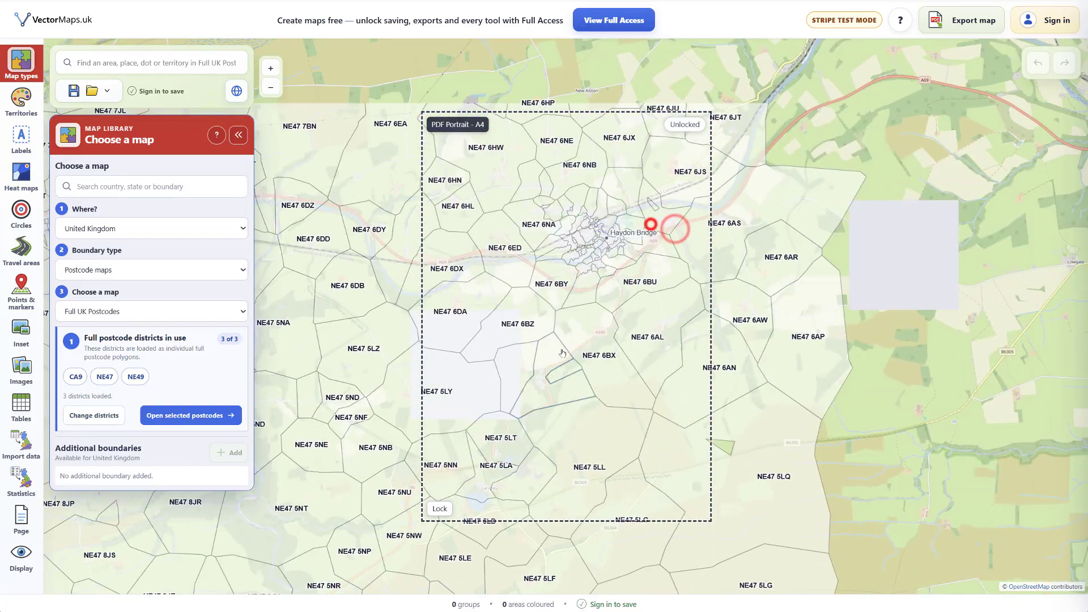
Turn the background street map off and back on to compare both displays around Haydon Bridge
left_click(235, 93)
left_click(236, 93)
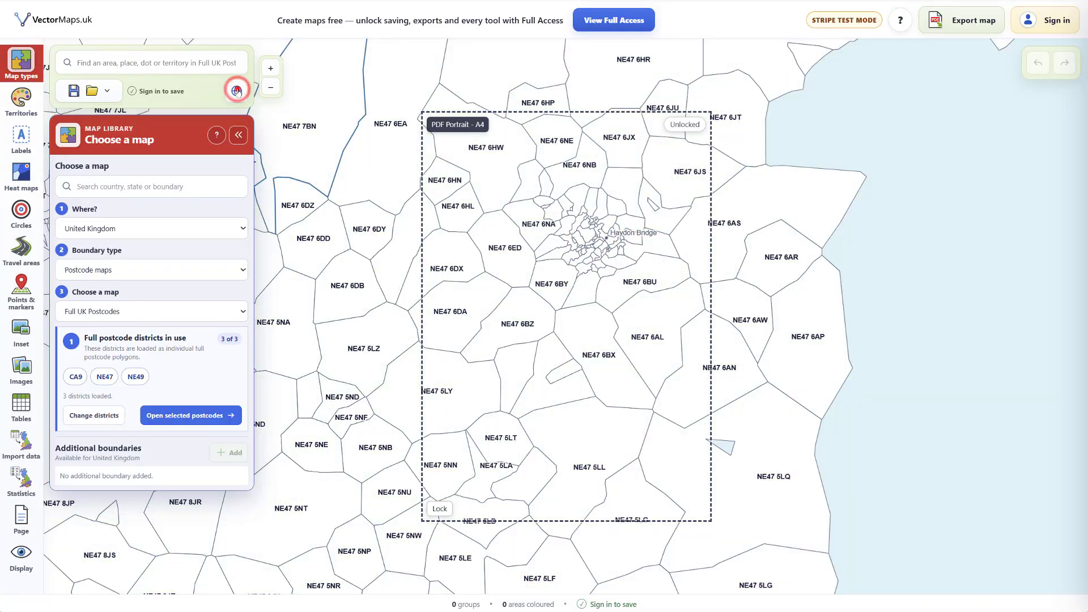
left_click(237, 92)
left_click(237, 91)
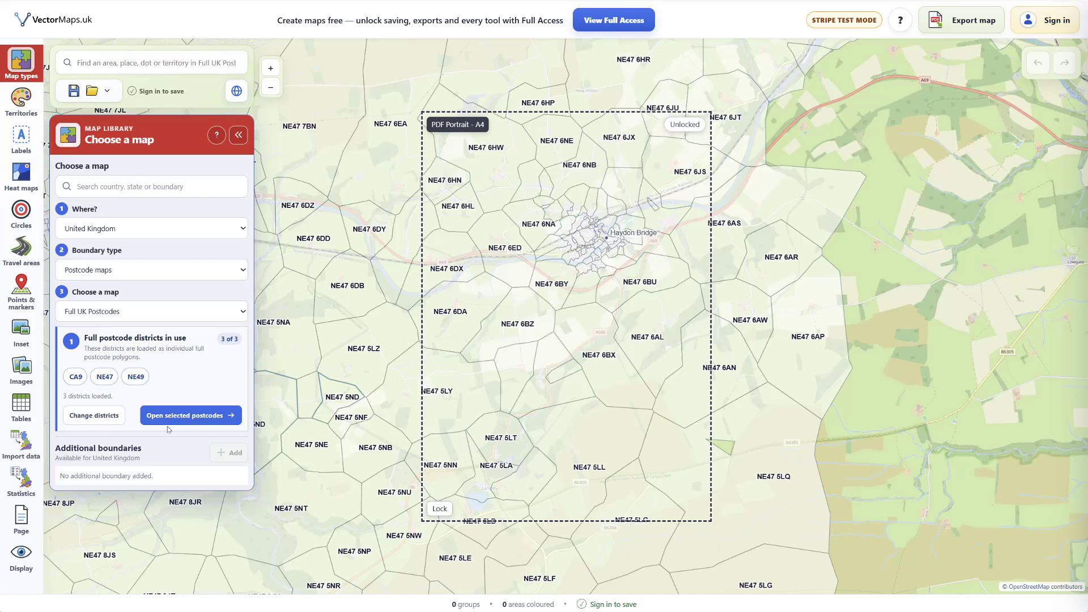
Load the USA postcode map with 3-digit ZIP boundaries and limit its area to Florida
left_click(95, 227)
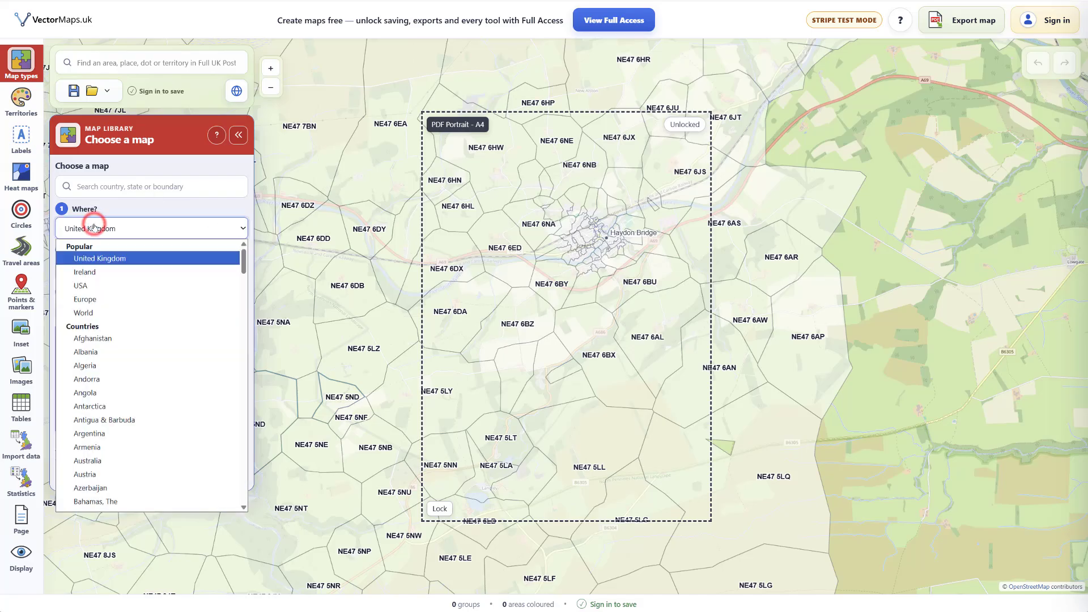
left_click(85, 285)
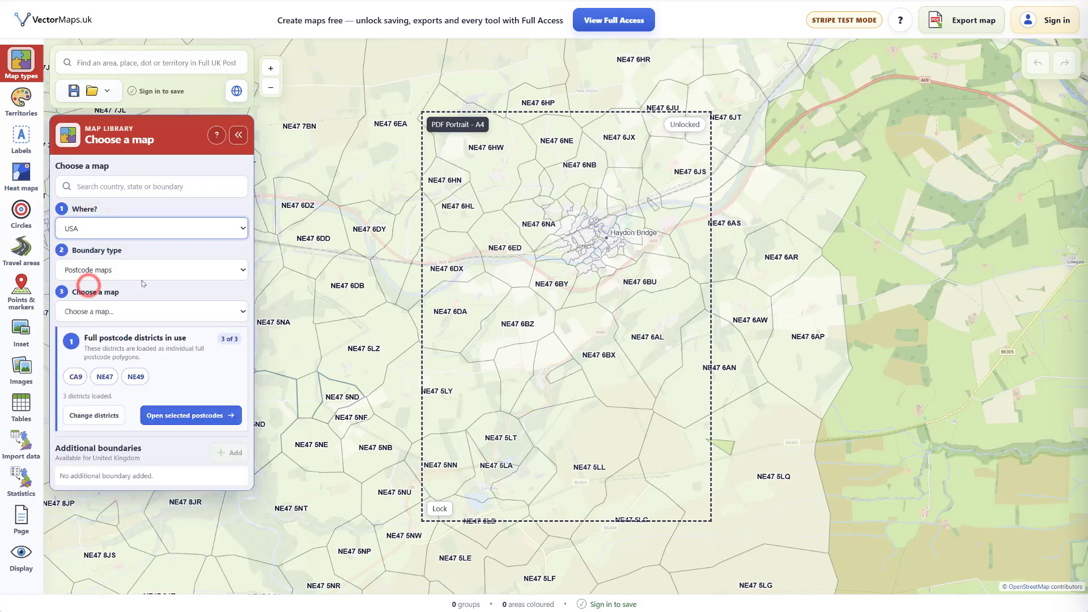
left_click(105, 271)
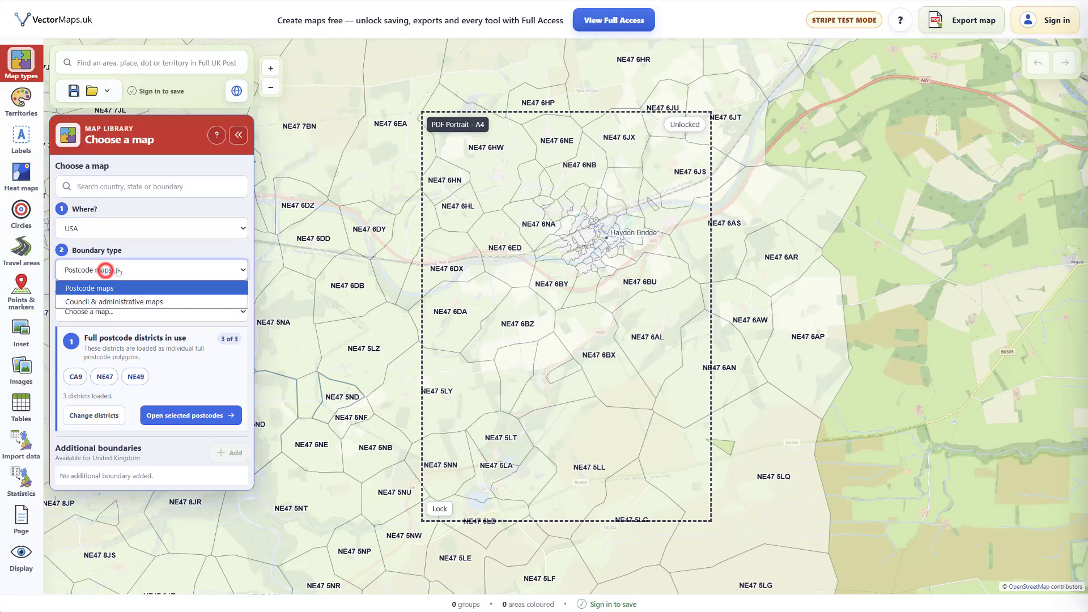
left_click(102, 292)
left_click(88, 311)
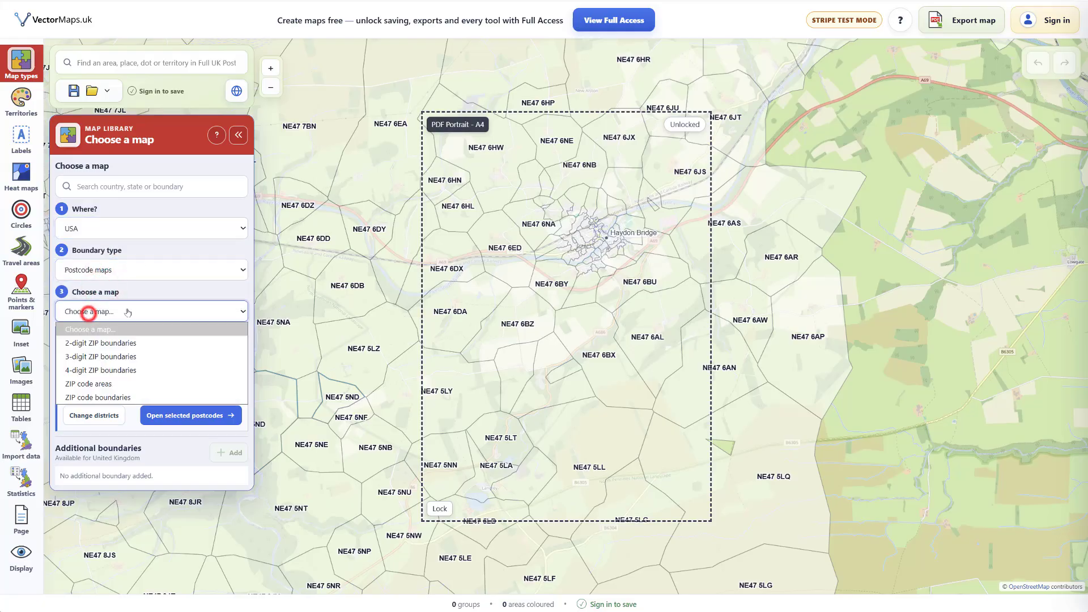
left_click(105, 357)
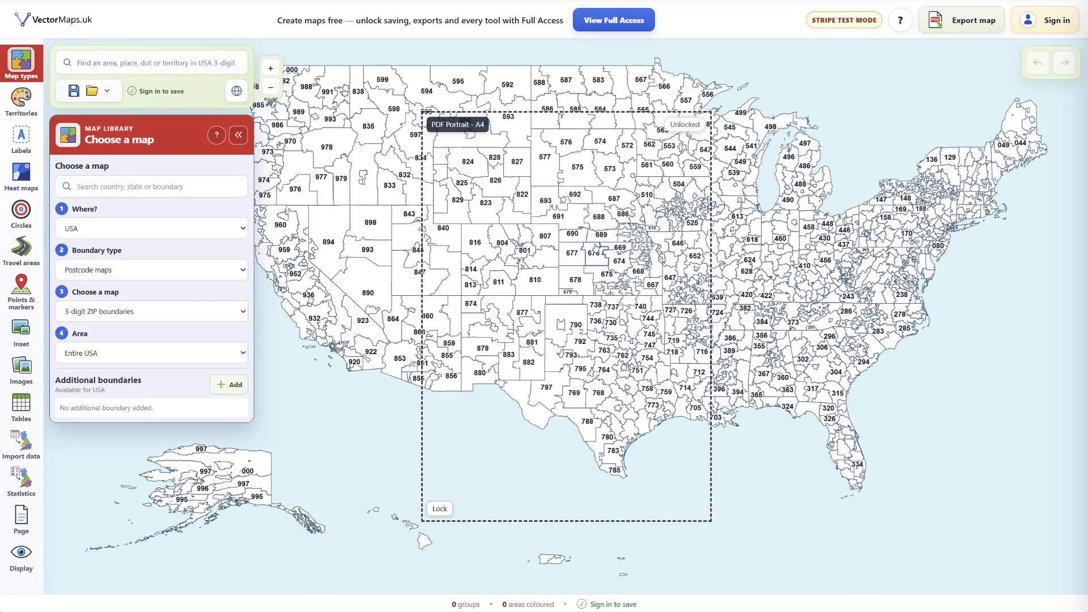
scroll(594, 246, "down", 3)
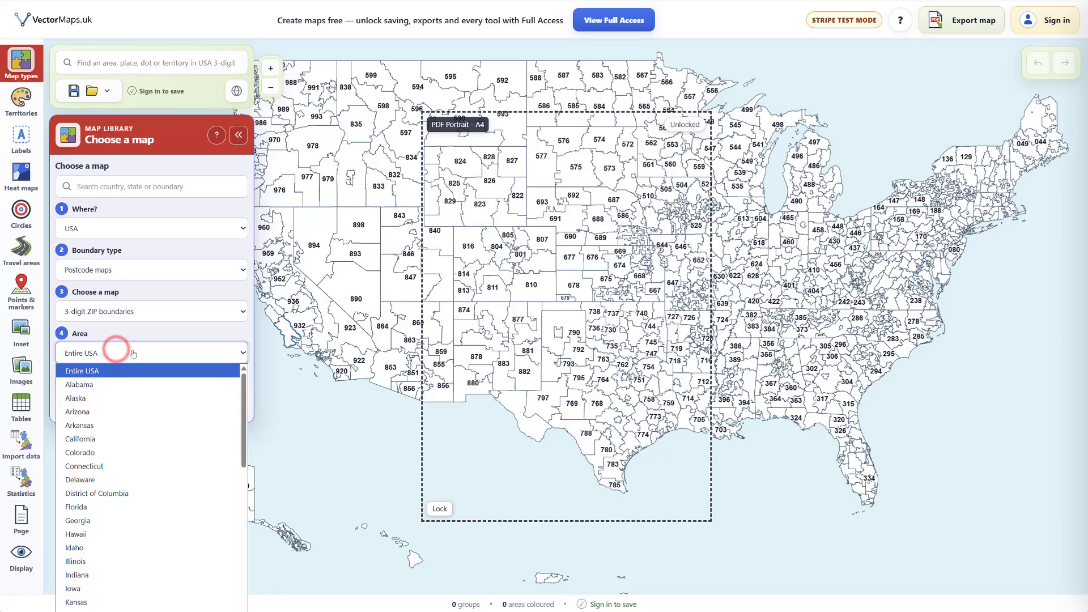
left_click(90, 507)
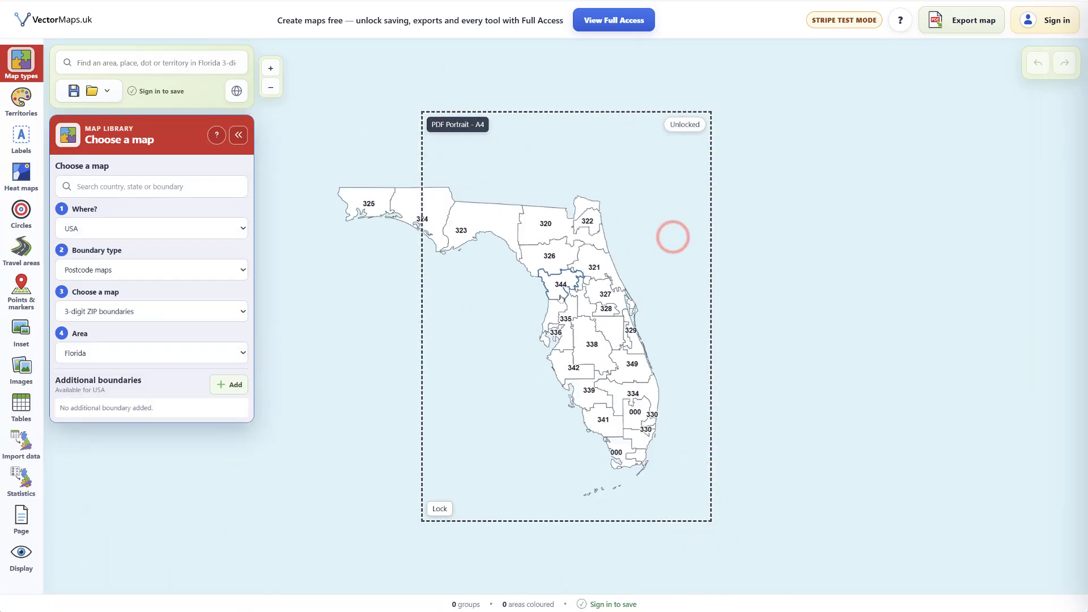
Switch the 3-digit ZIP map's area from Florida to Indiana and fit the whole state inside the page frame
left_click_drag(514, 315, 569, 318)
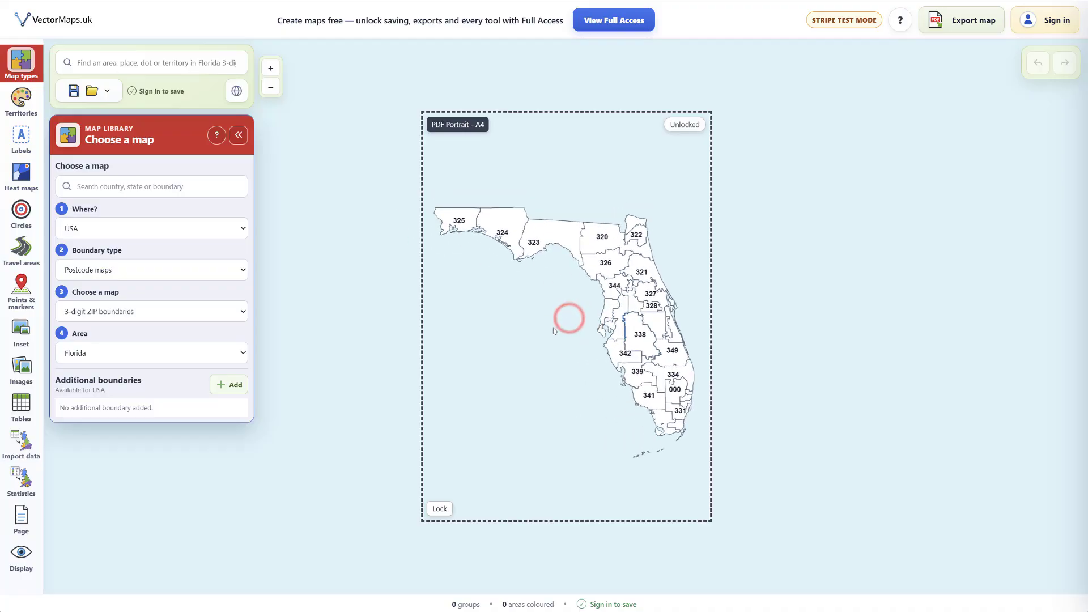
left_click(162, 356)
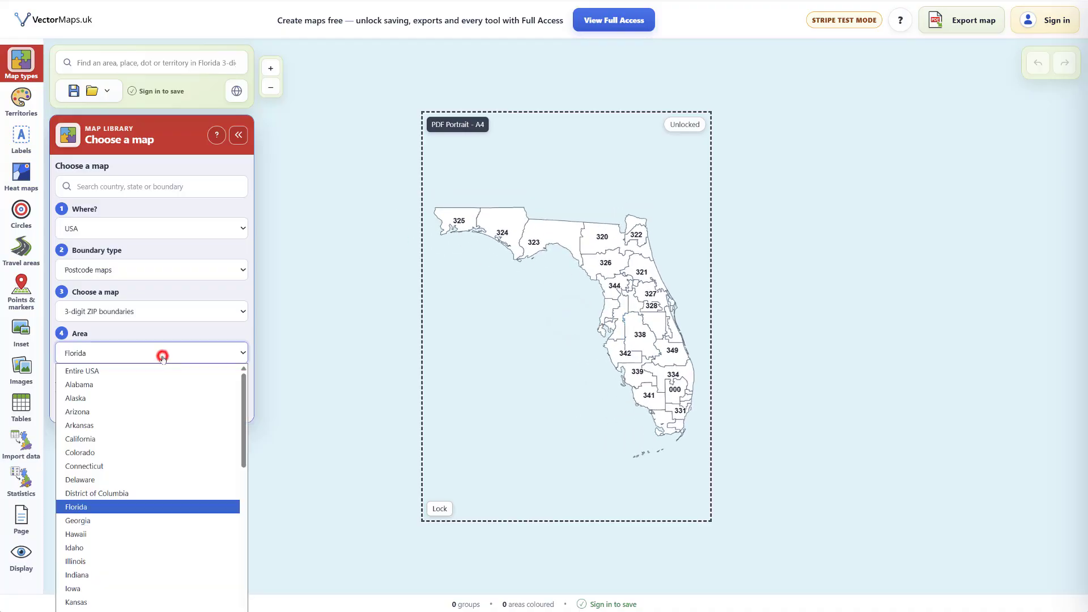
left_click(78, 575)
left_click_drag(629, 260, 602, 290)
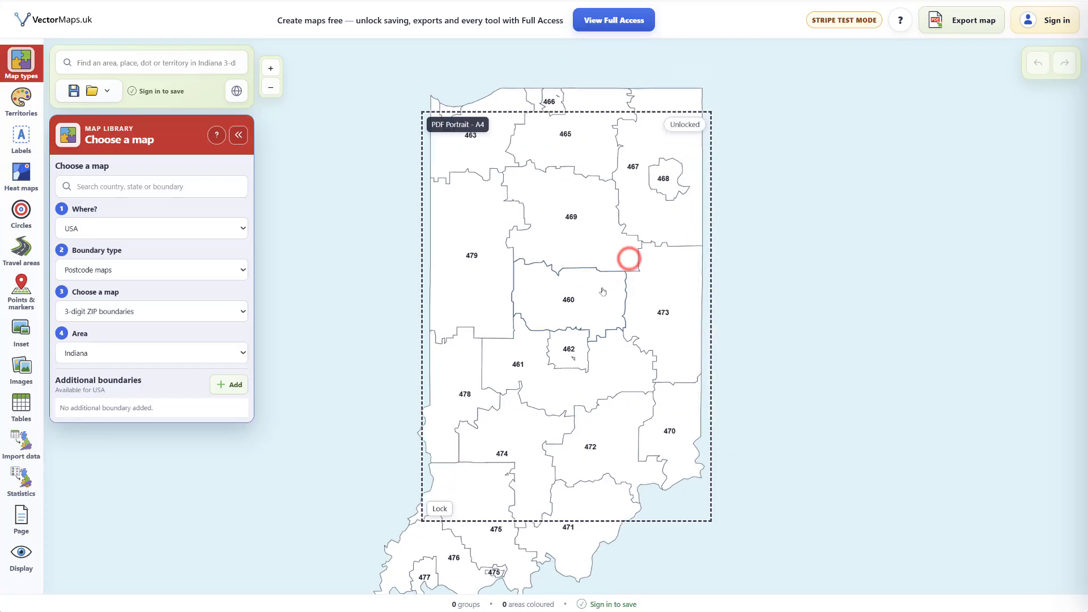
scroll(601, 291, "down", 5)
Load the World council and administrative map with districts and municipalities, and inspect its boundaries across Africa
left_click(243, 227)
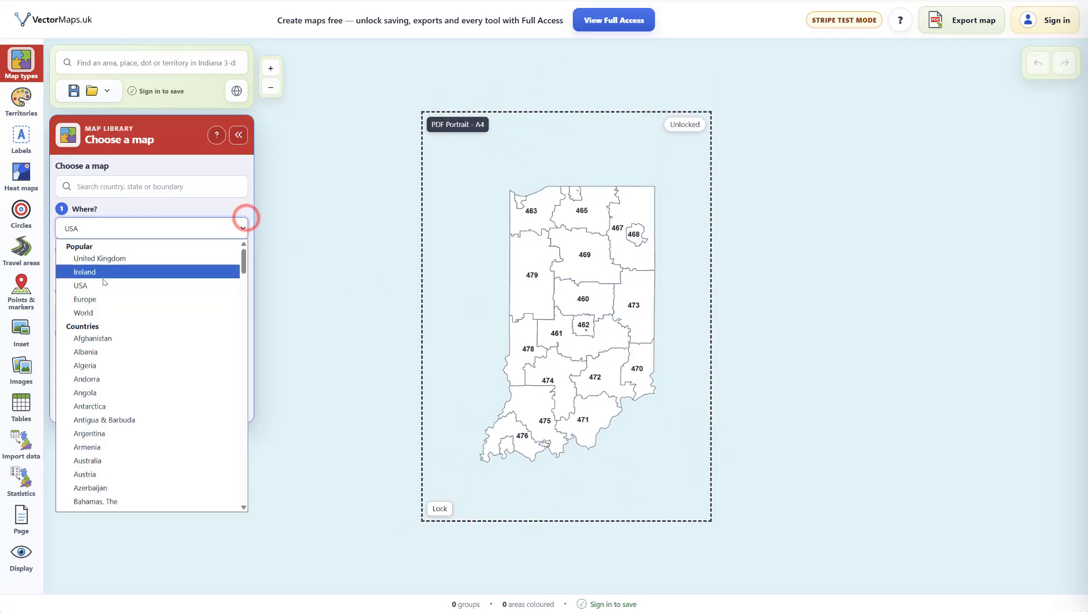
left_click(103, 314)
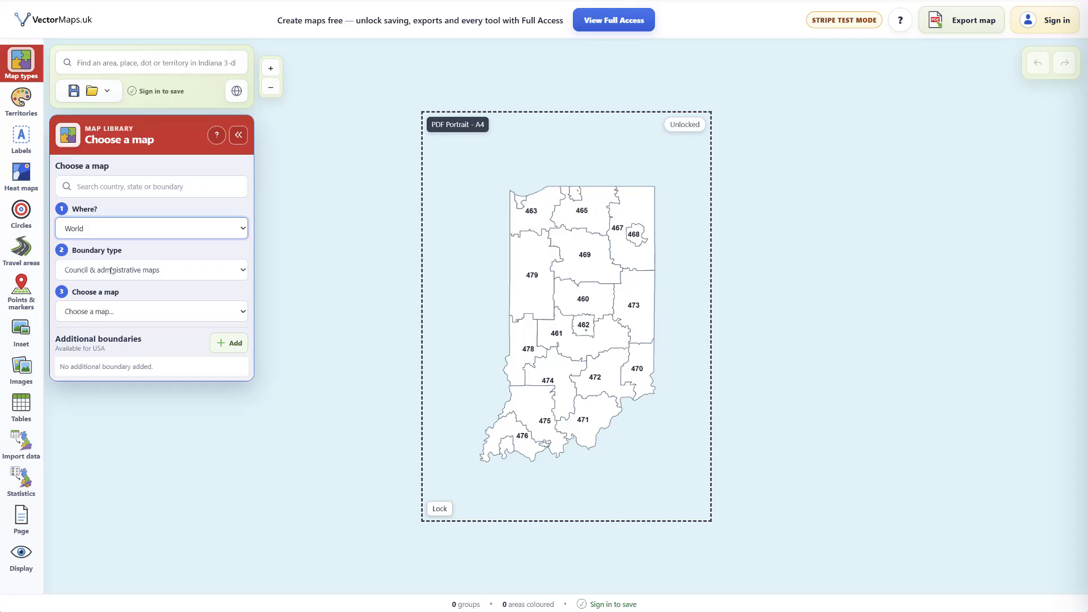
left_click(99, 314)
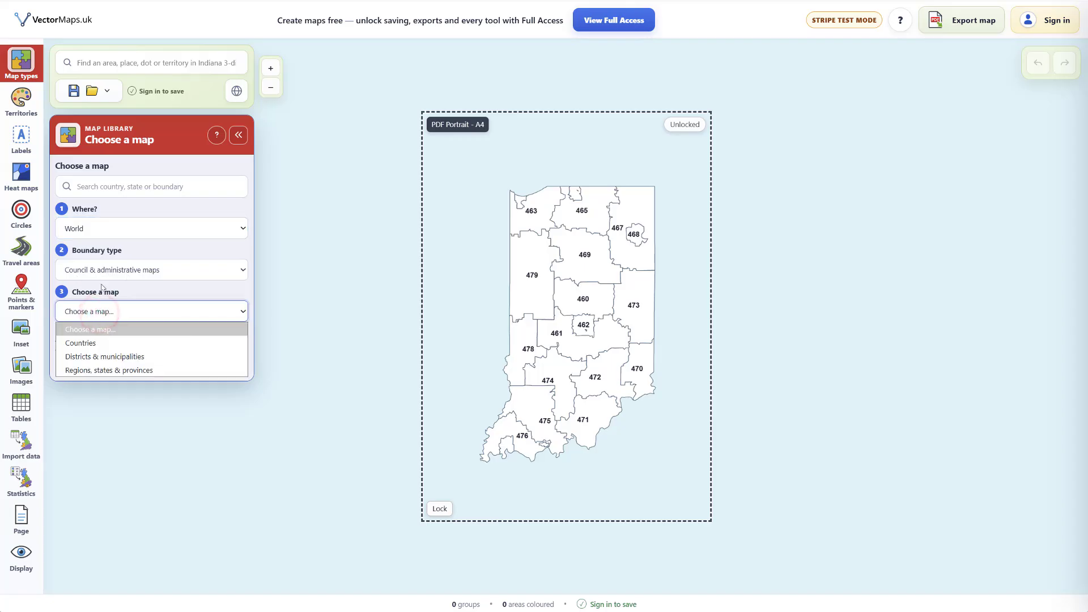
left_click(104, 264)
left_click(94, 313)
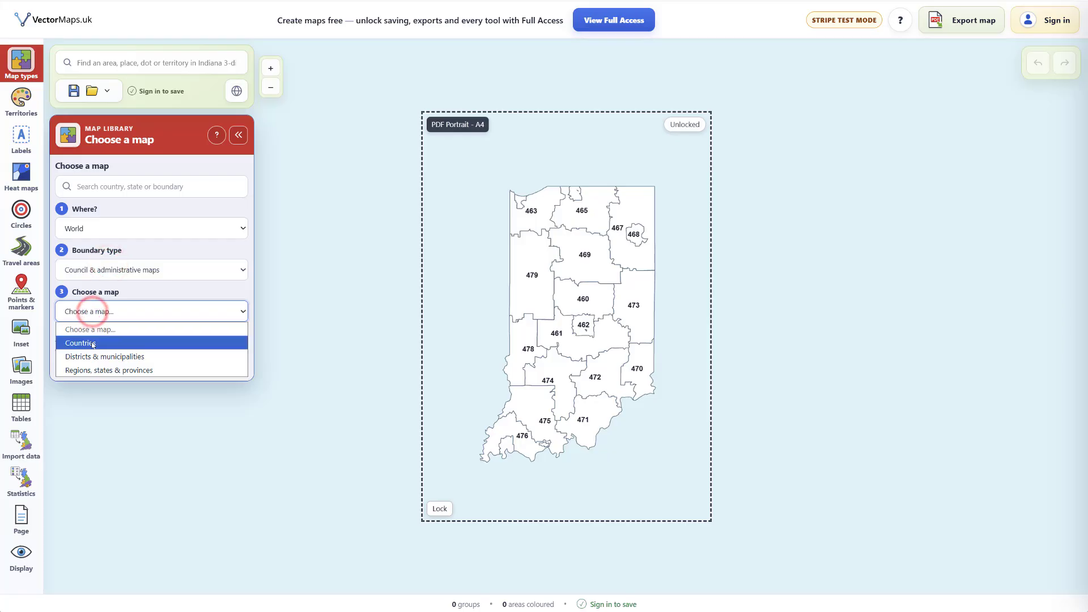
left_click(114, 356)
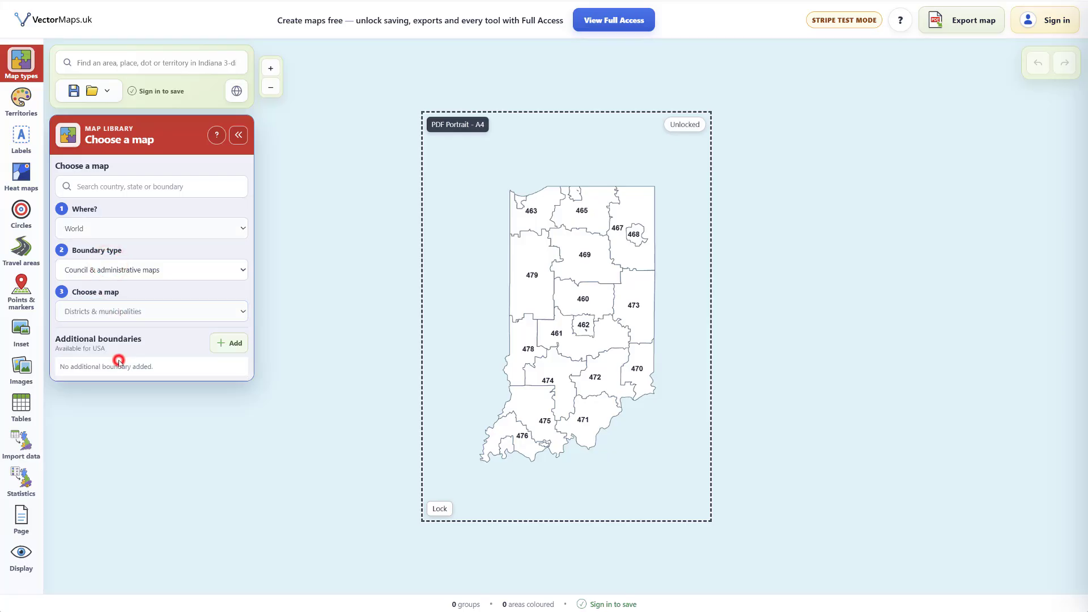
double_click(675, 271)
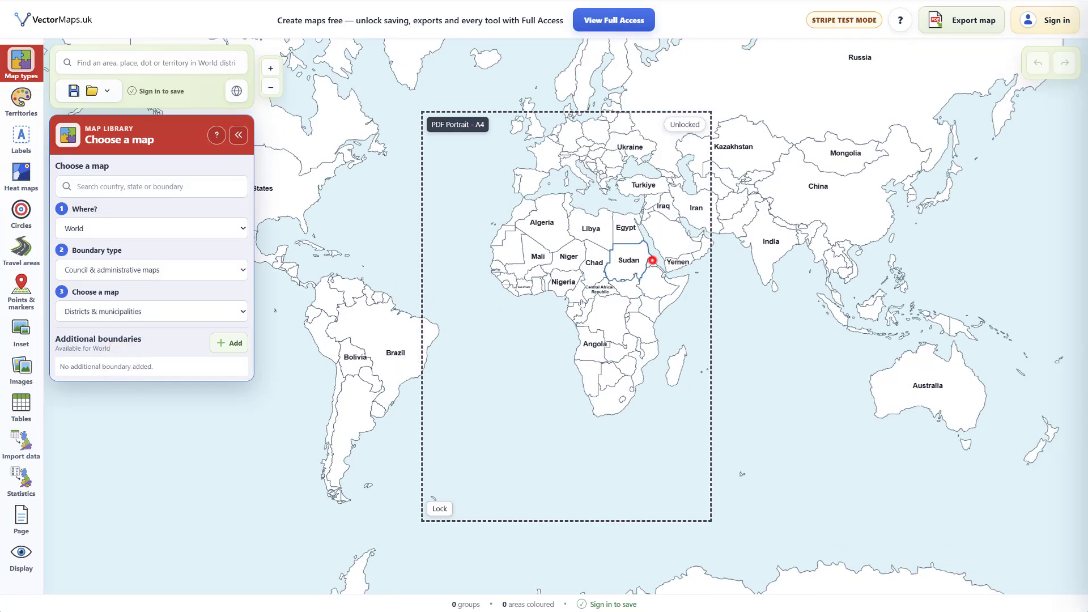
double_click(651, 250)
scroll(595, 258, "up", 5)
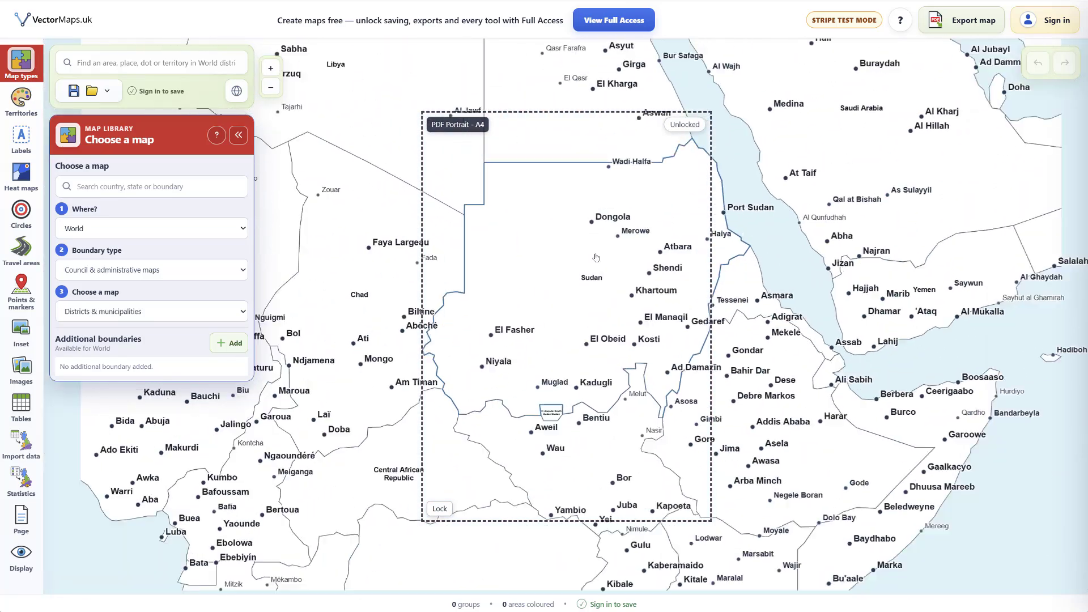
scroll(595, 256, "down", 5)
left_click_drag(505, 247, 611, 236)
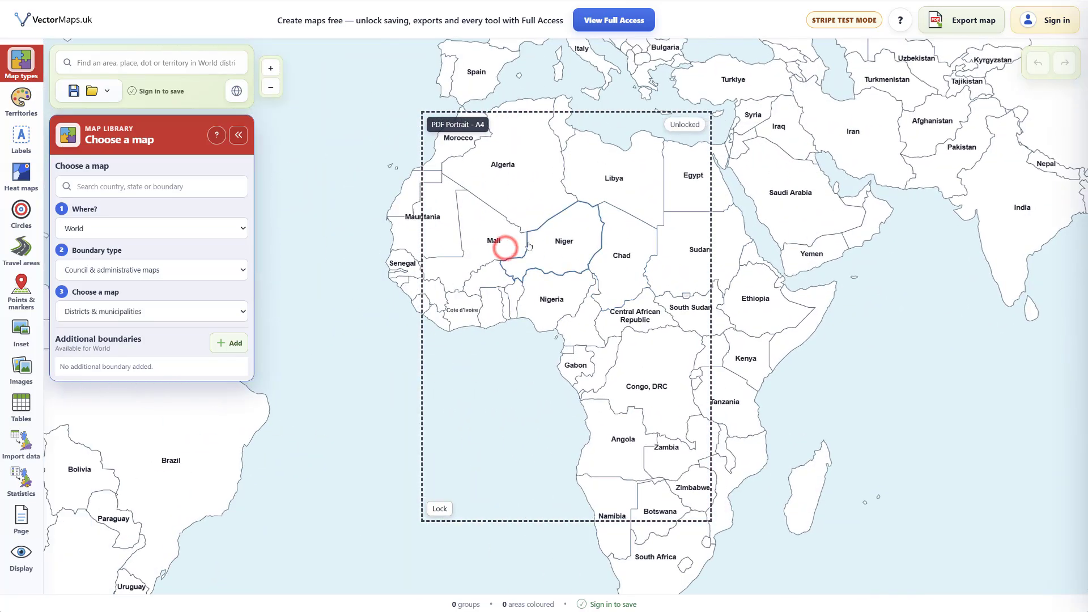
Change the World map to regions, states and provinces, inspect it around Sudan and return to the map library
left_click(107, 313)
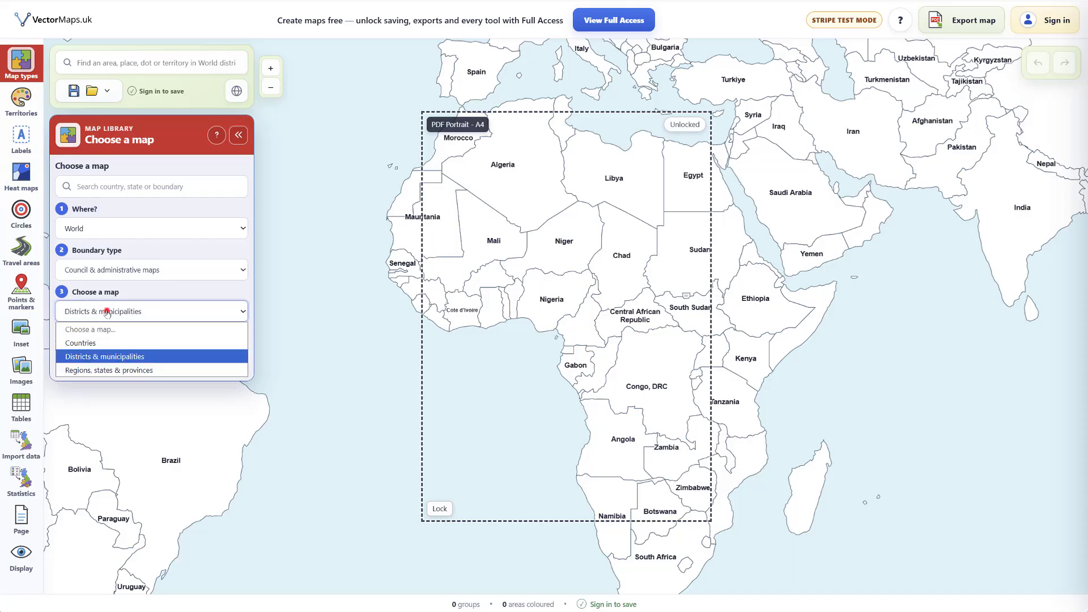
left_click(124, 369)
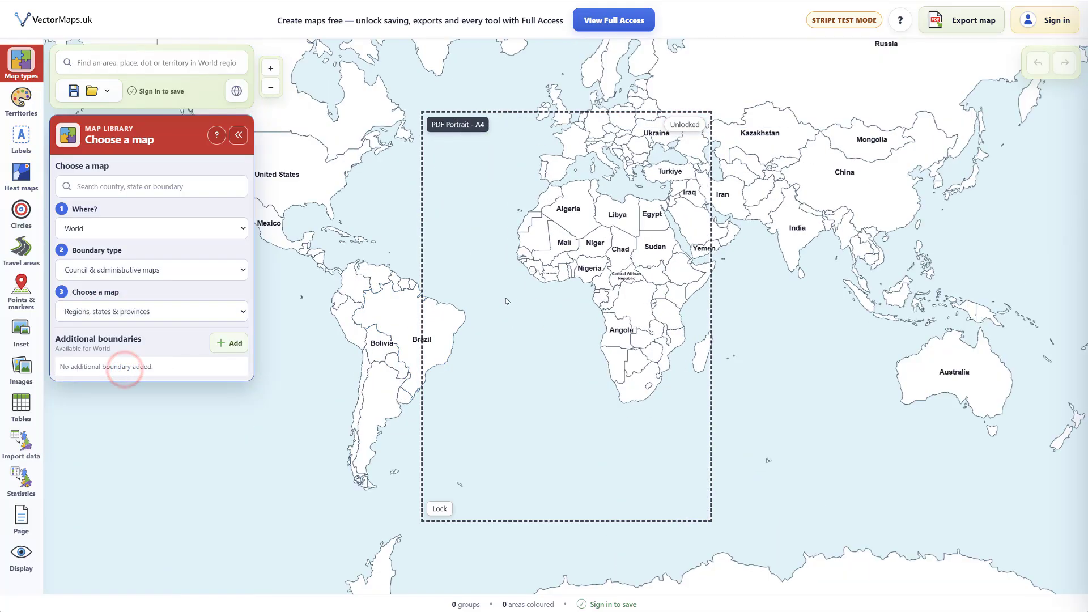
scroll(647, 250, "up", 5)
left_click(640, 237)
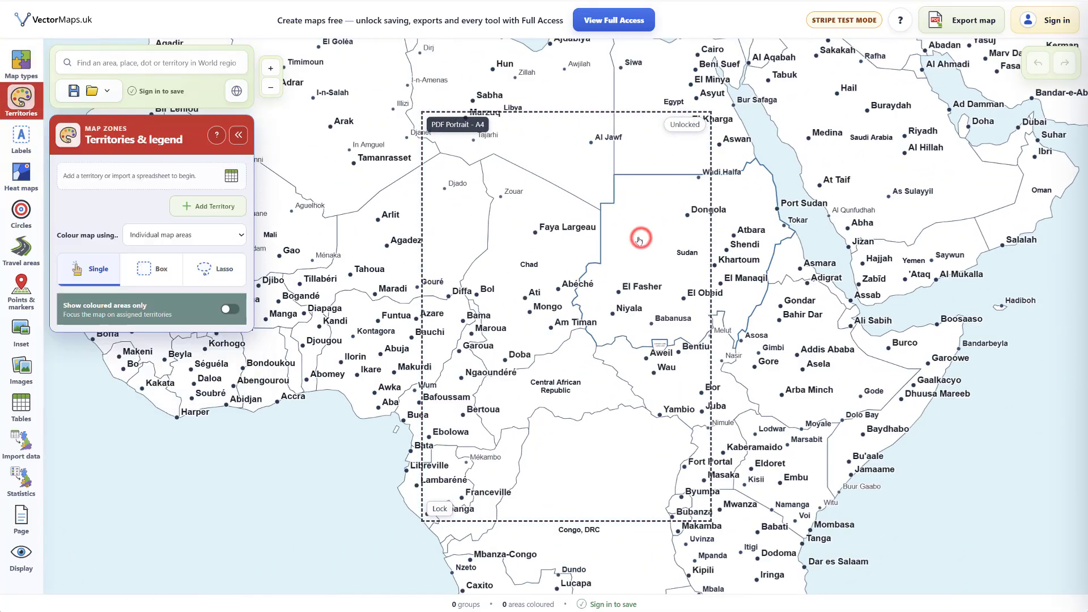
left_click(21, 60)
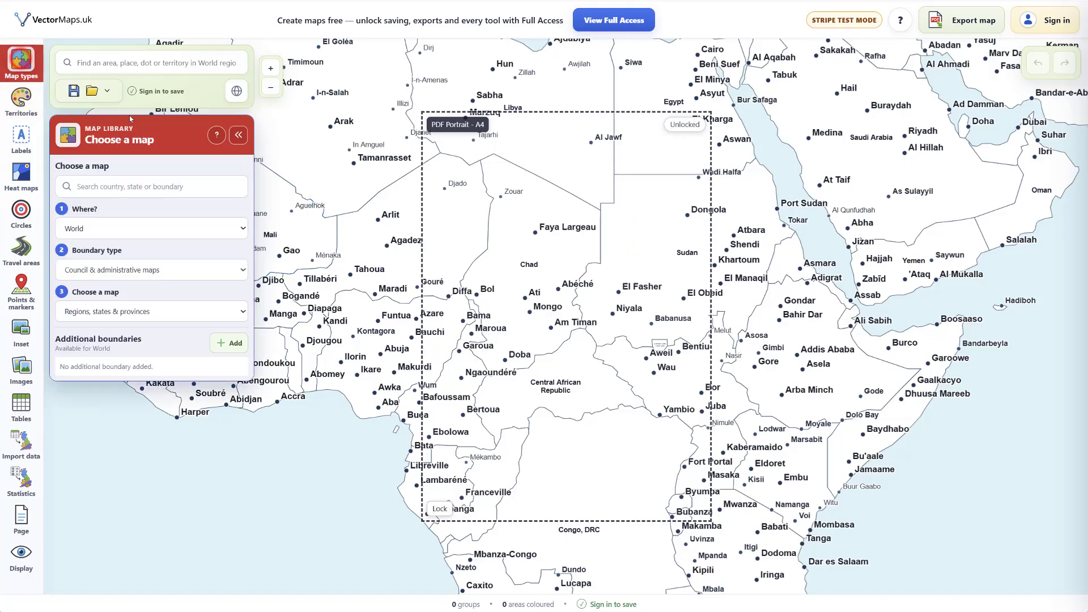
Load the United Kingdom postcode map with postcode sectors and inspect the sector boundaries across northern England
left_click(98, 311)
left_click(79, 229)
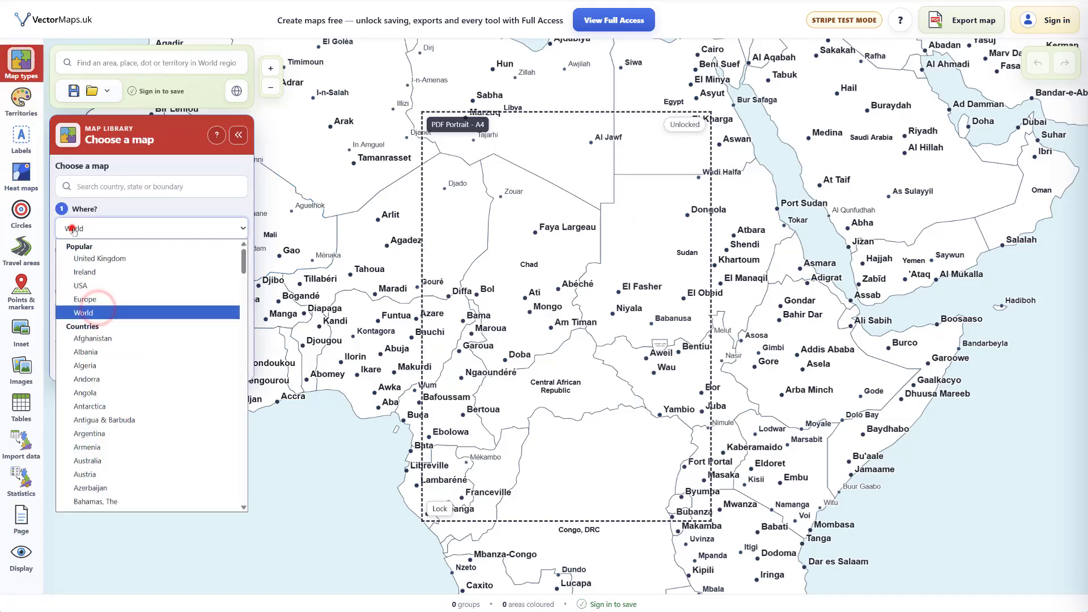
left_click(98, 258)
left_click(107, 310)
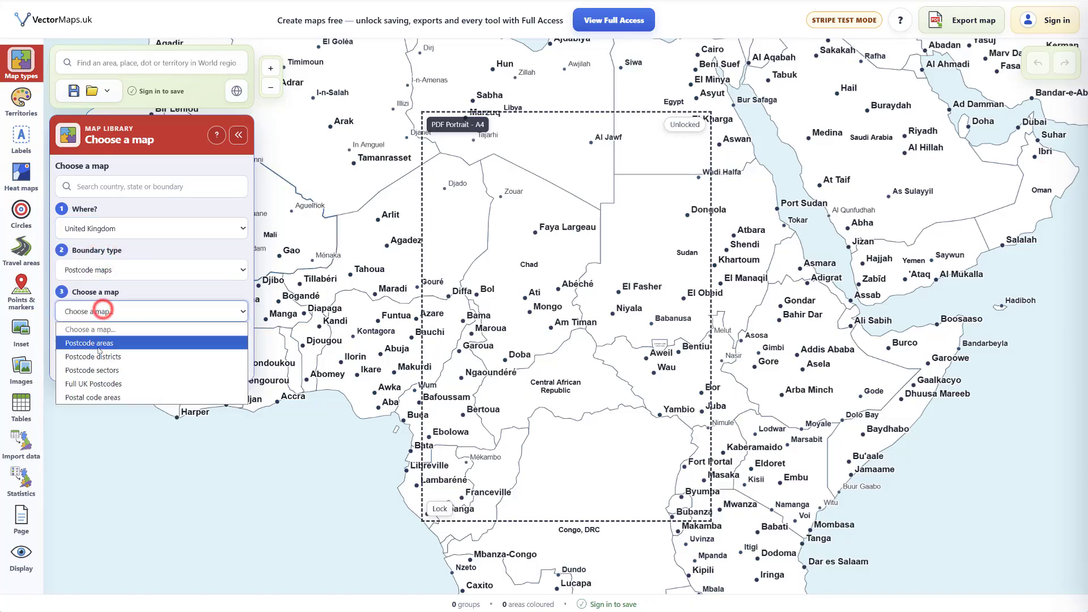
left_click(110, 370)
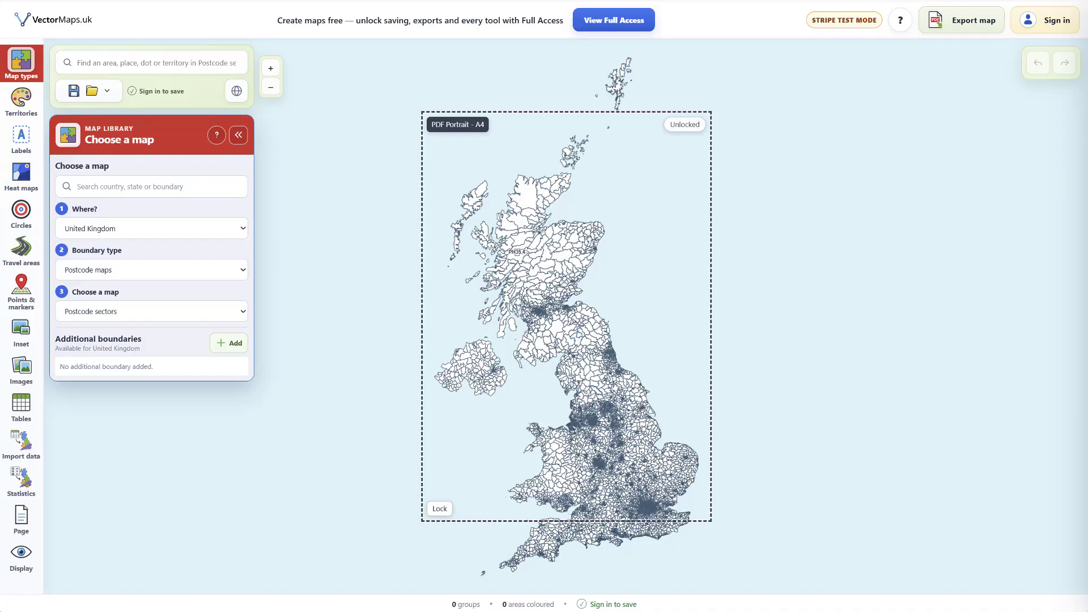
scroll(612, 385, "up", 10)
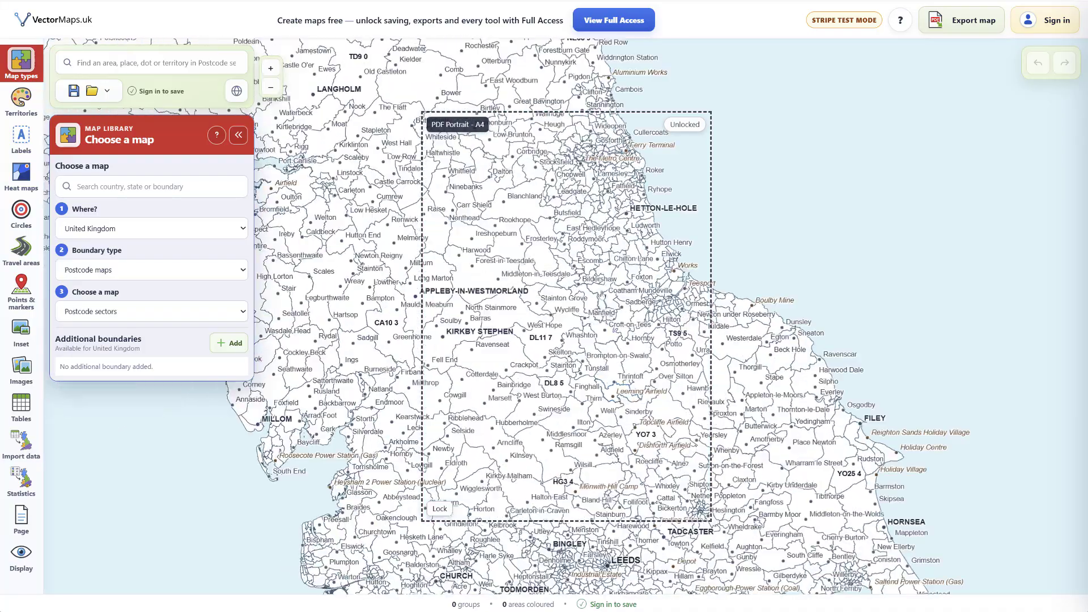
scroll(536, 344, "up", 5)
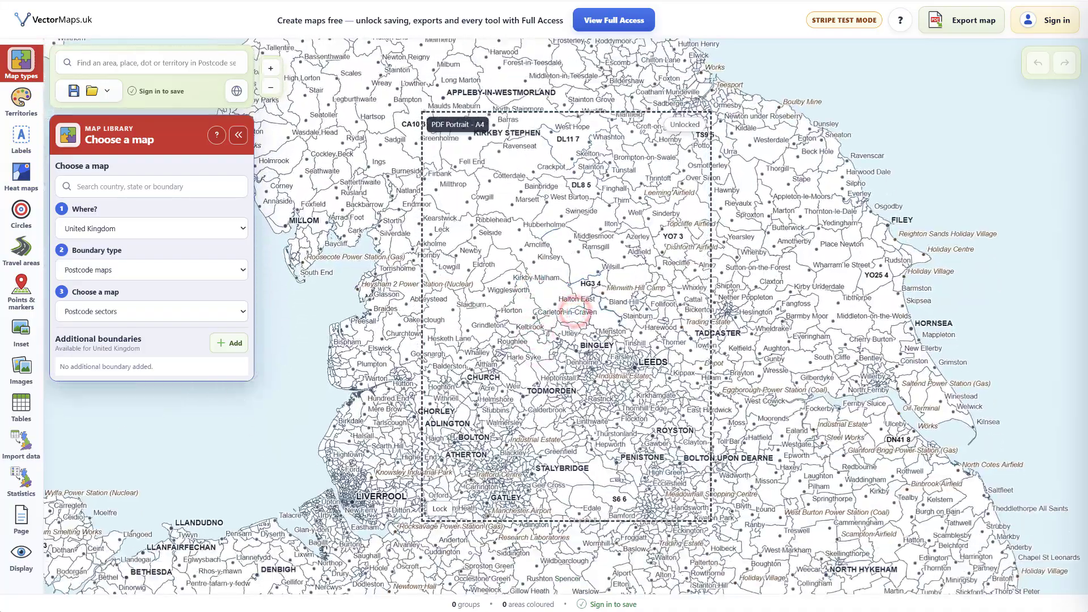
scroll(609, 337, "down", 3)
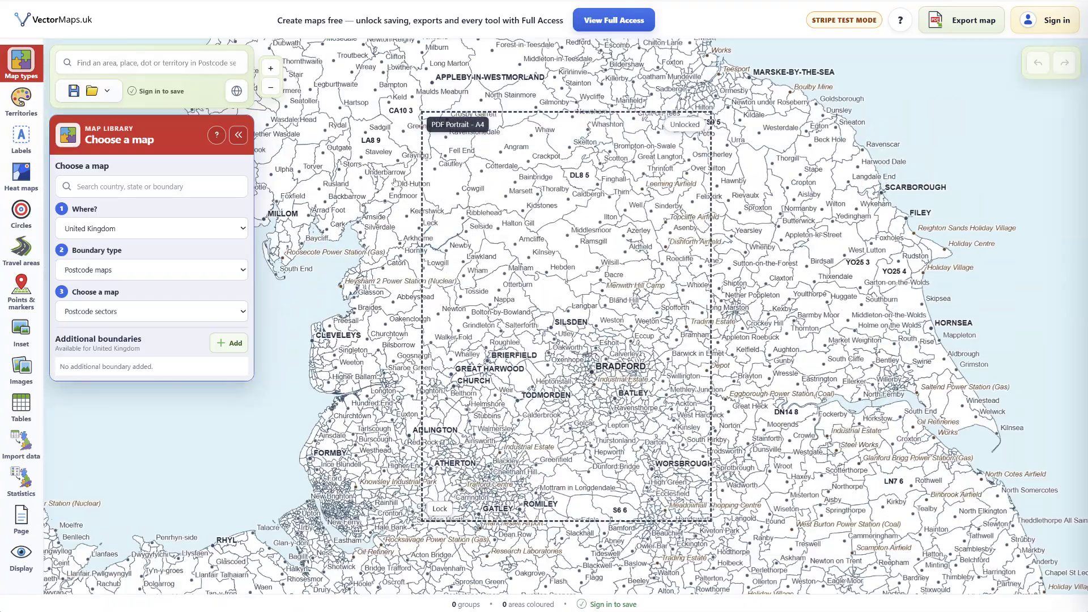